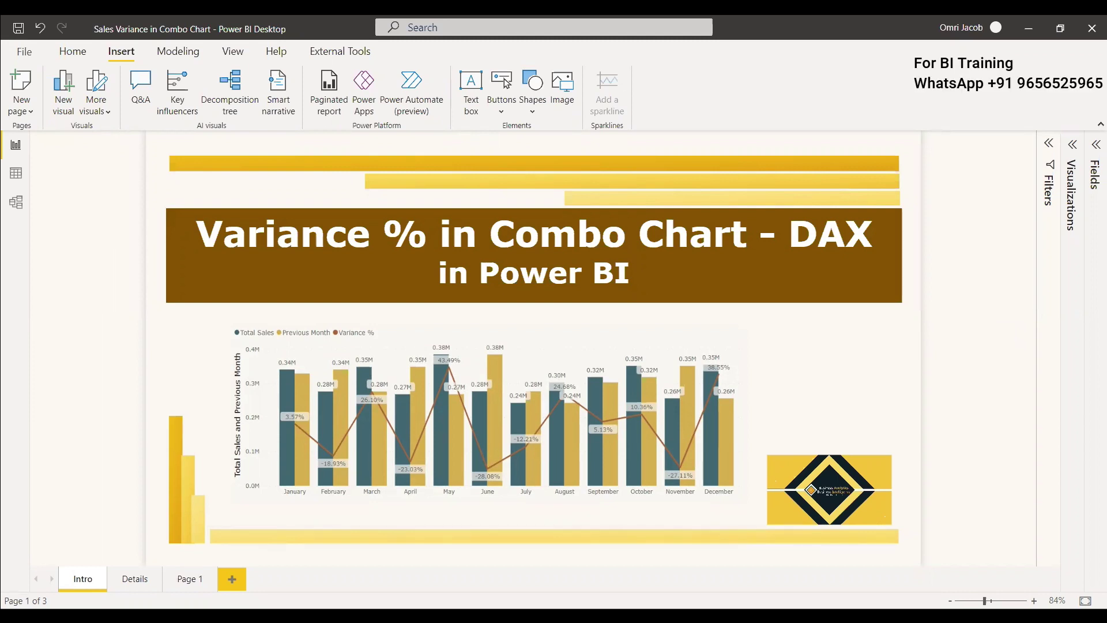
Switch to the Details page listing current month, previous month, MOM variance and variance % steps.
left_click(136, 580)
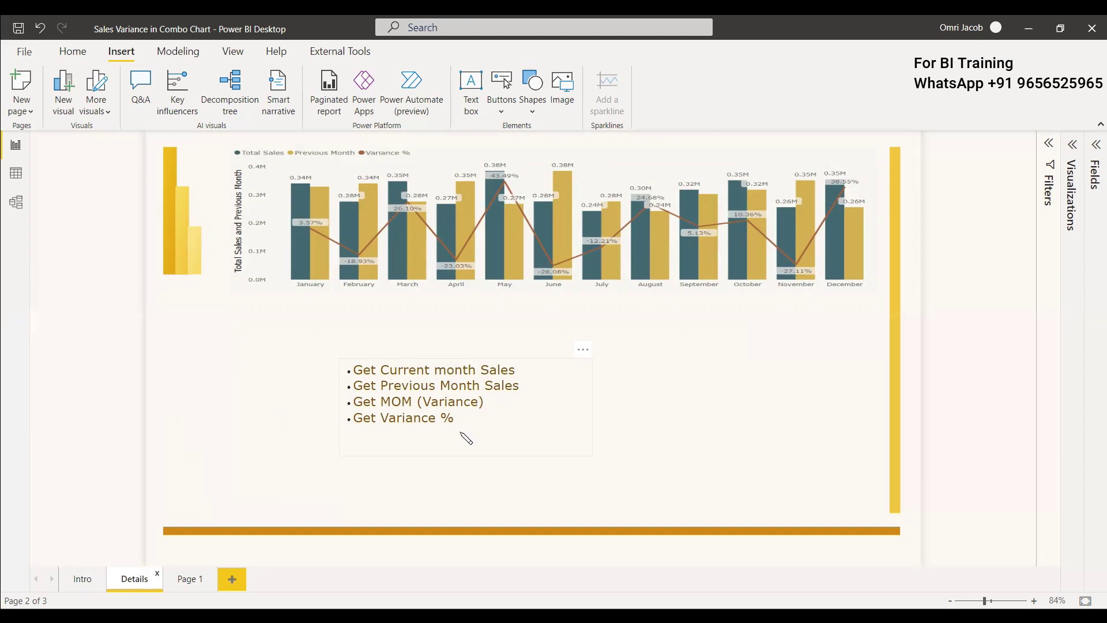
On blank Page 1, inspect the Calendar table's Total Sales measure, SUMX(Orders,Orders[Sales]), and show visual types.
left_click(190, 578)
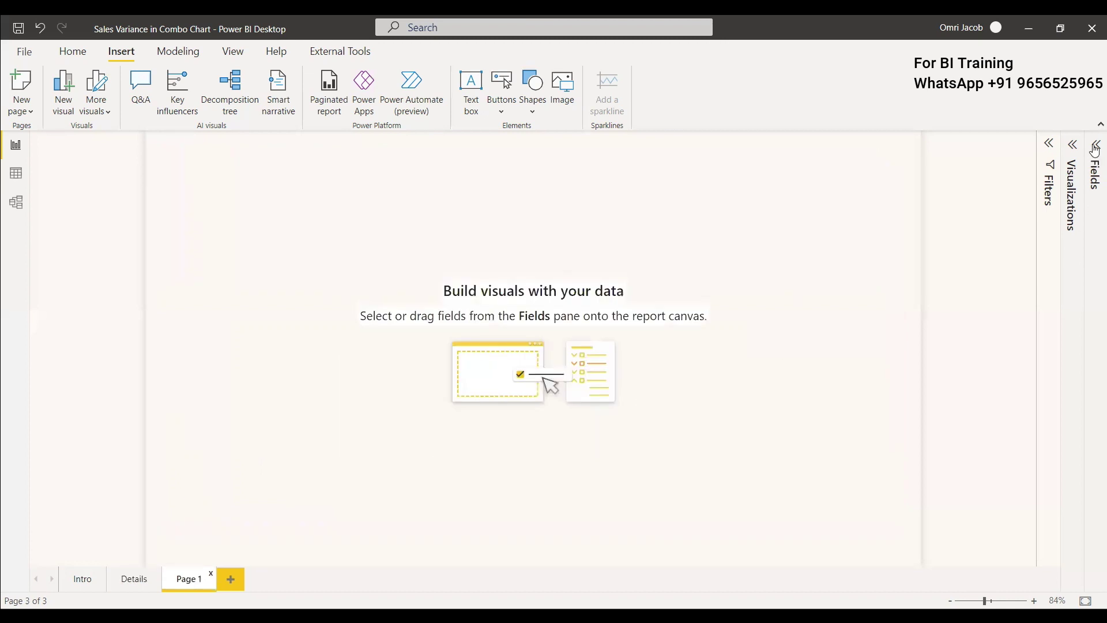
left_click(135, 578)
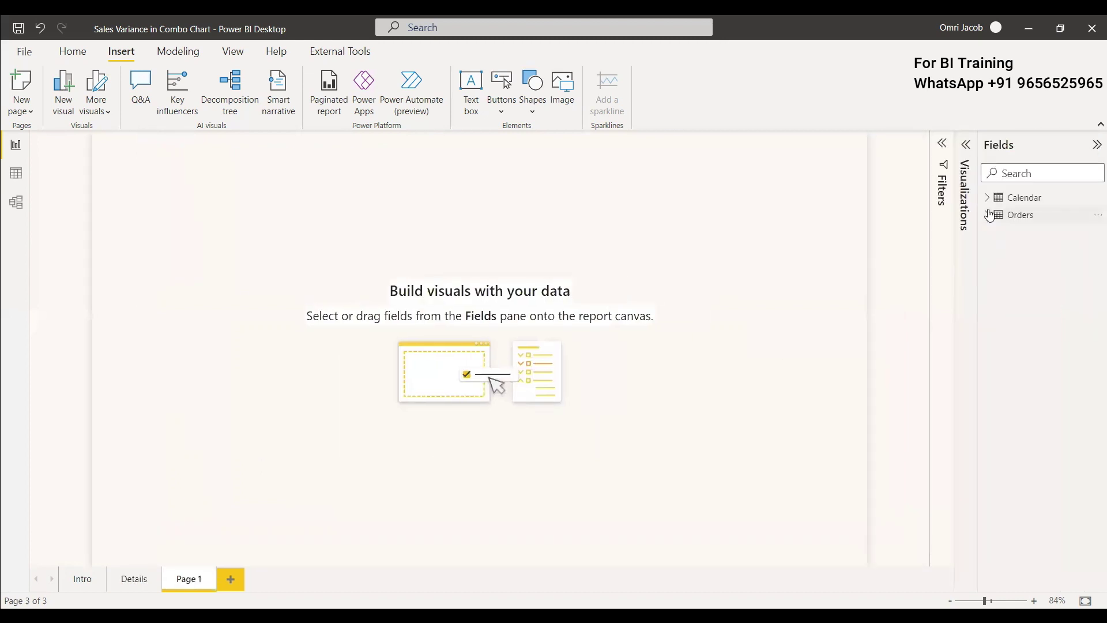
left_click(990, 216)
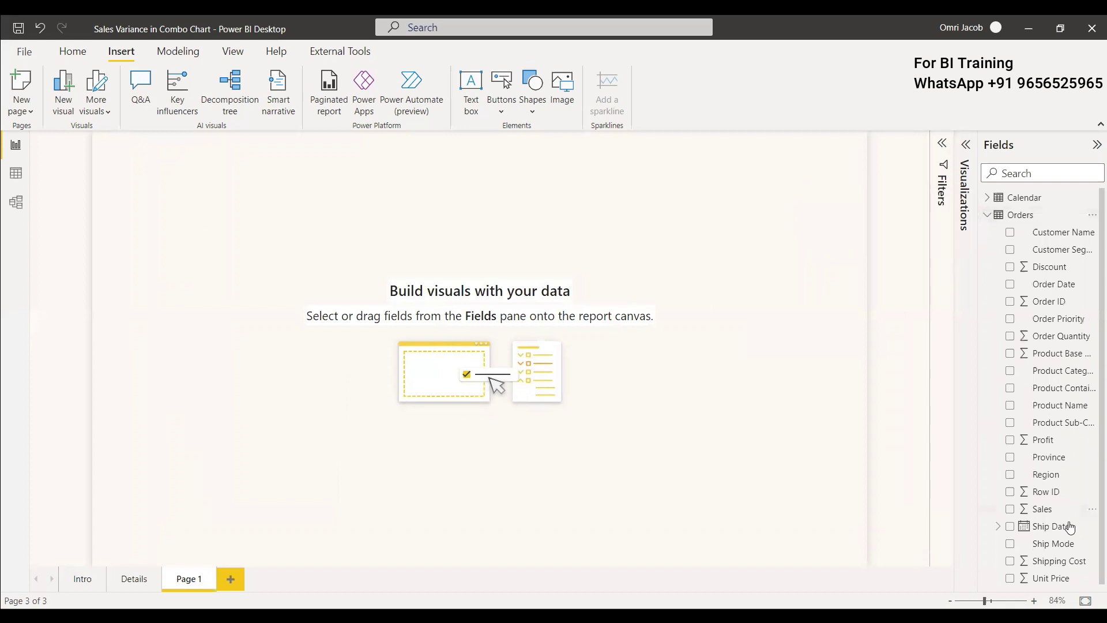
left_click(987, 216)
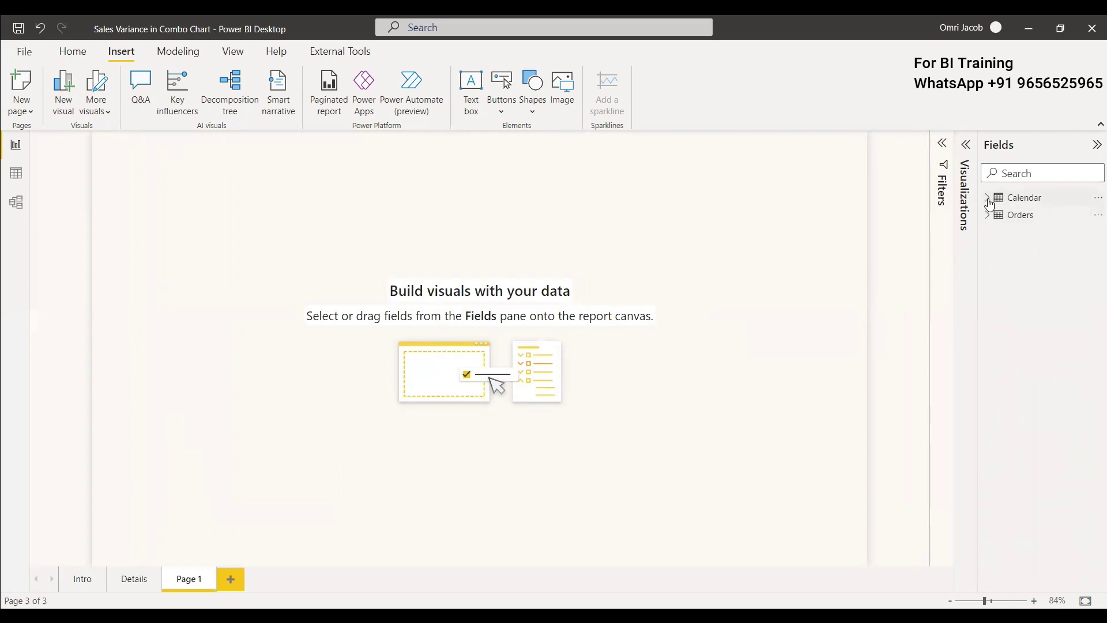
left_click(987, 197)
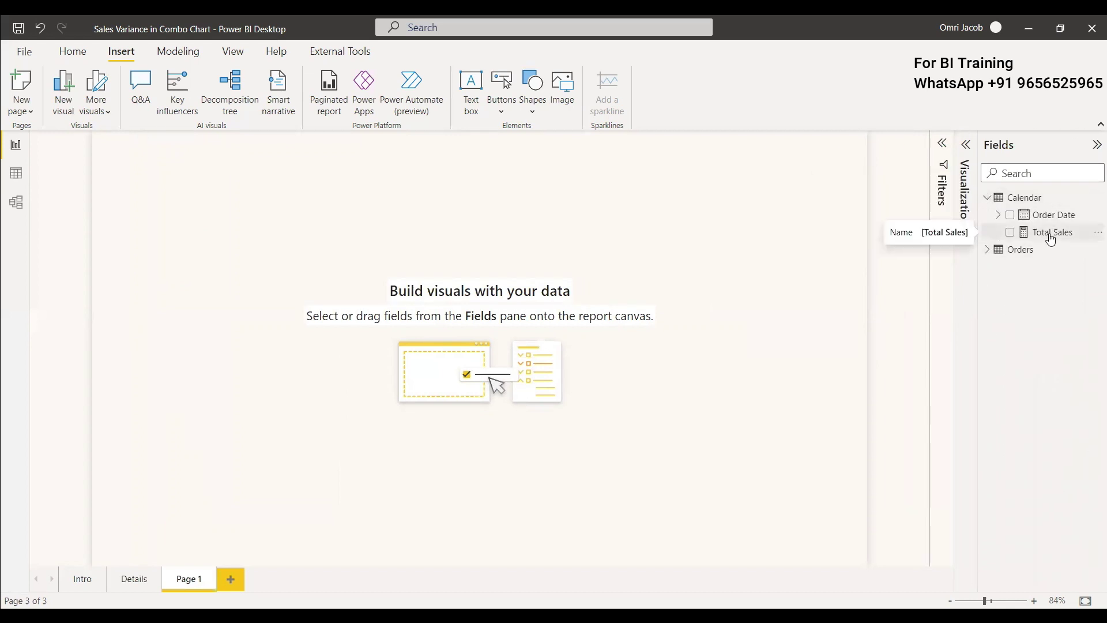
left_click(1050, 233)
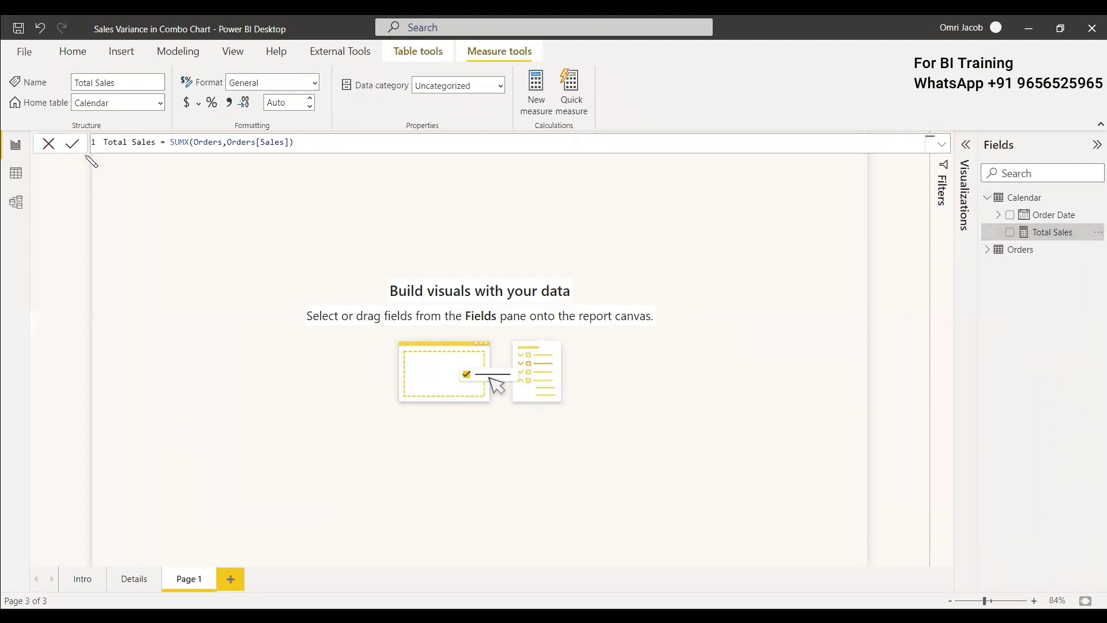
left_click(55, 149)
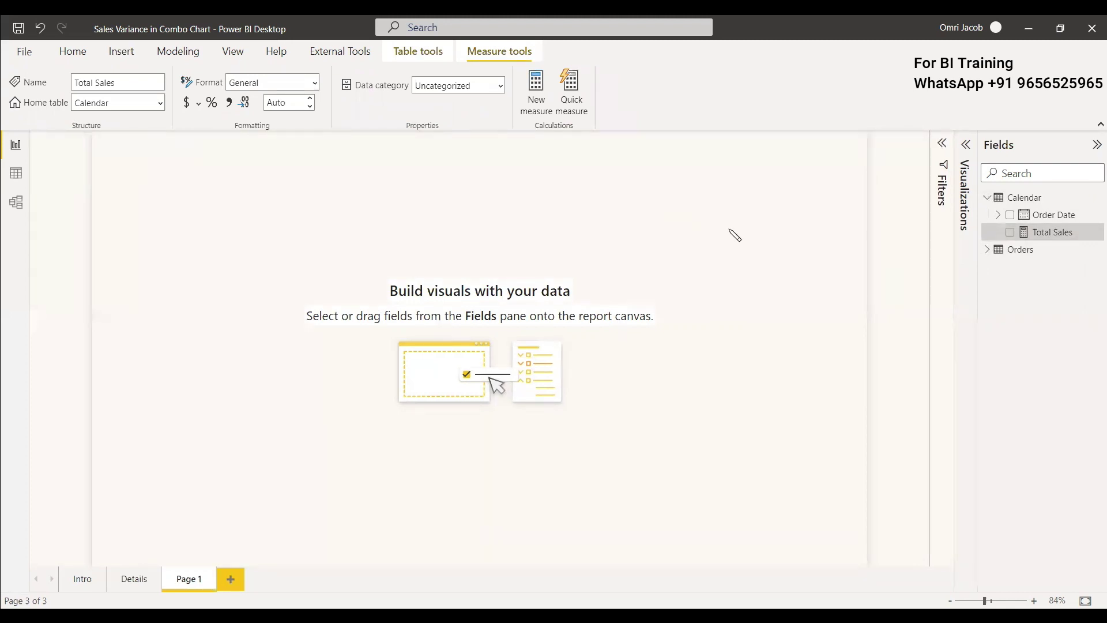
left_click(966, 152)
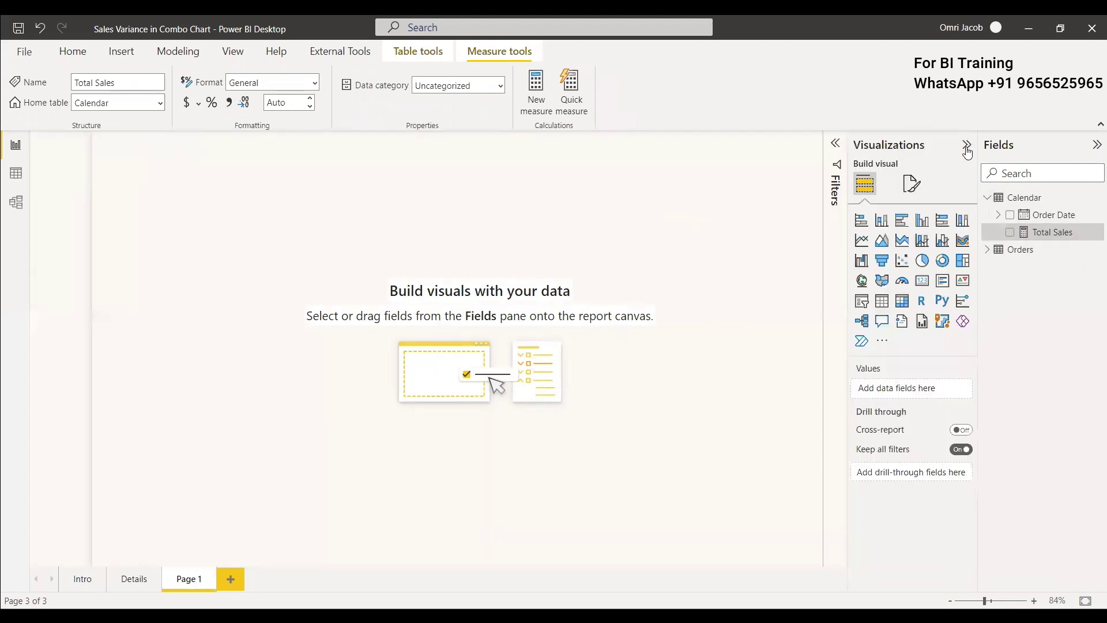
Add a matrix of Total Sales by Order Date year and month, removing Quarter and Day.
left_click(901, 300)
left_click_drag(168, 264, 362, 269)
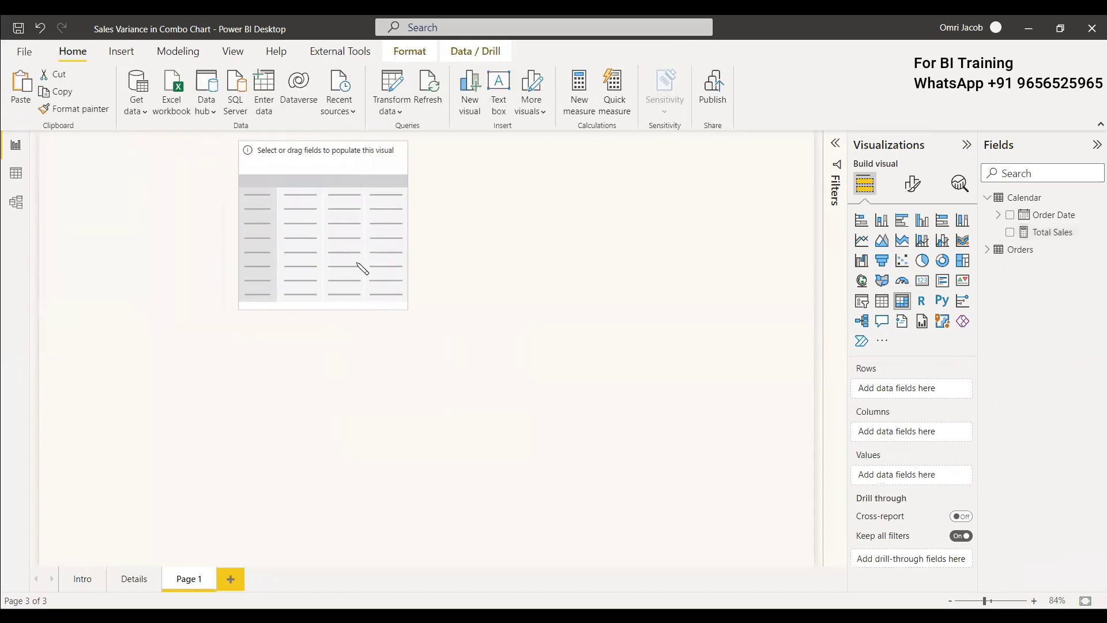
left_click(1011, 217)
left_click(964, 417)
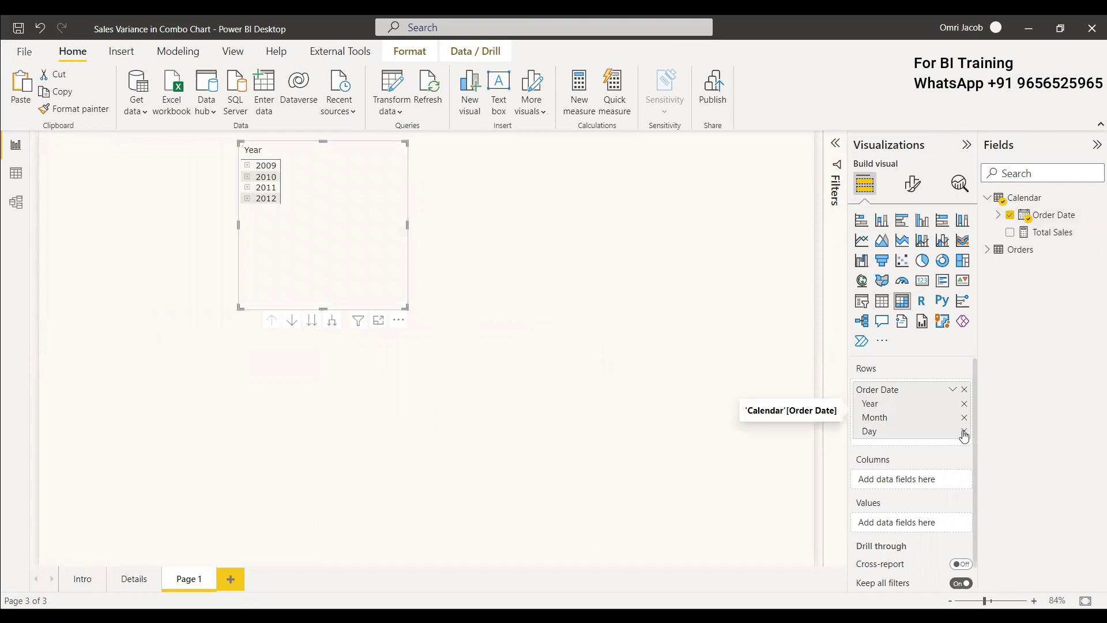
left_click(963, 432)
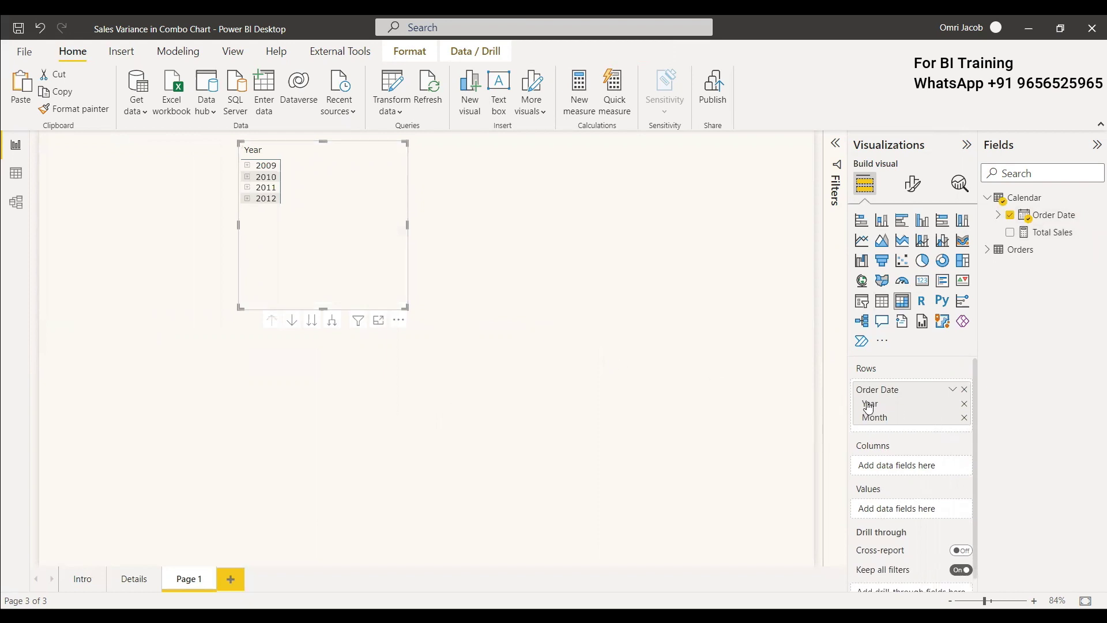
left_click(1013, 234)
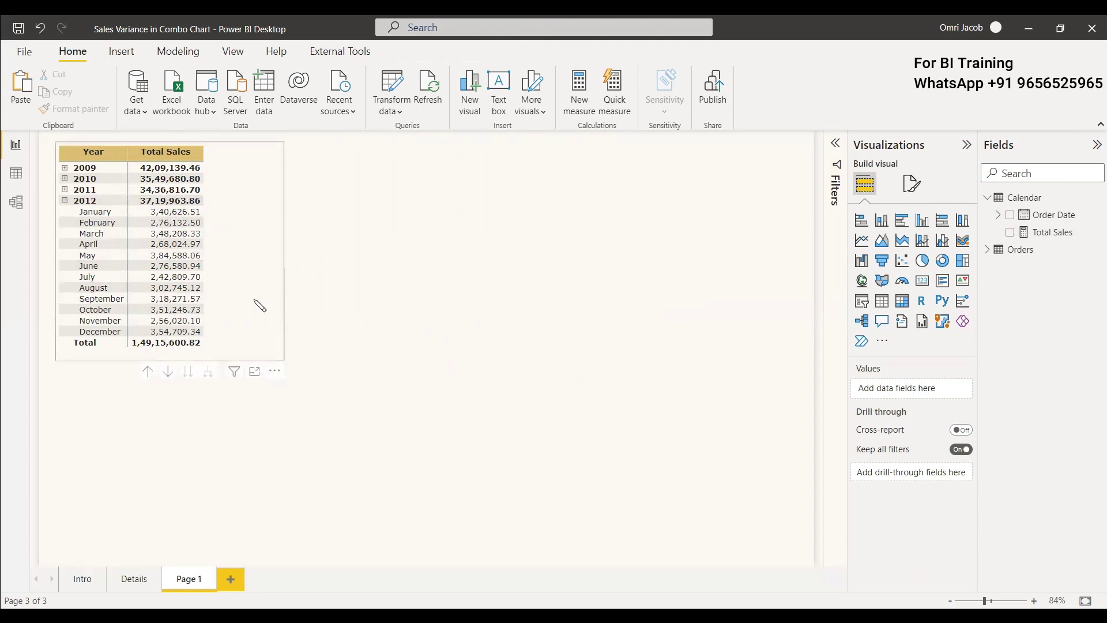
Start a new Calendar measure 'Previous Month Sales = CALCULATE([Total Sales],'.
right_click(1010, 203)
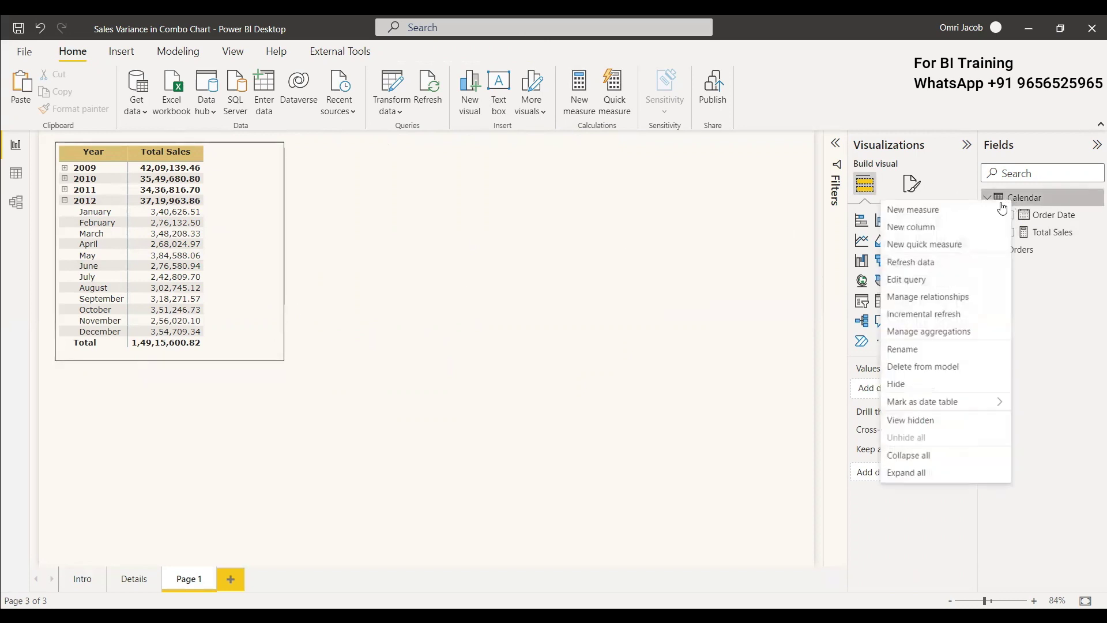
left_click(614, 317)
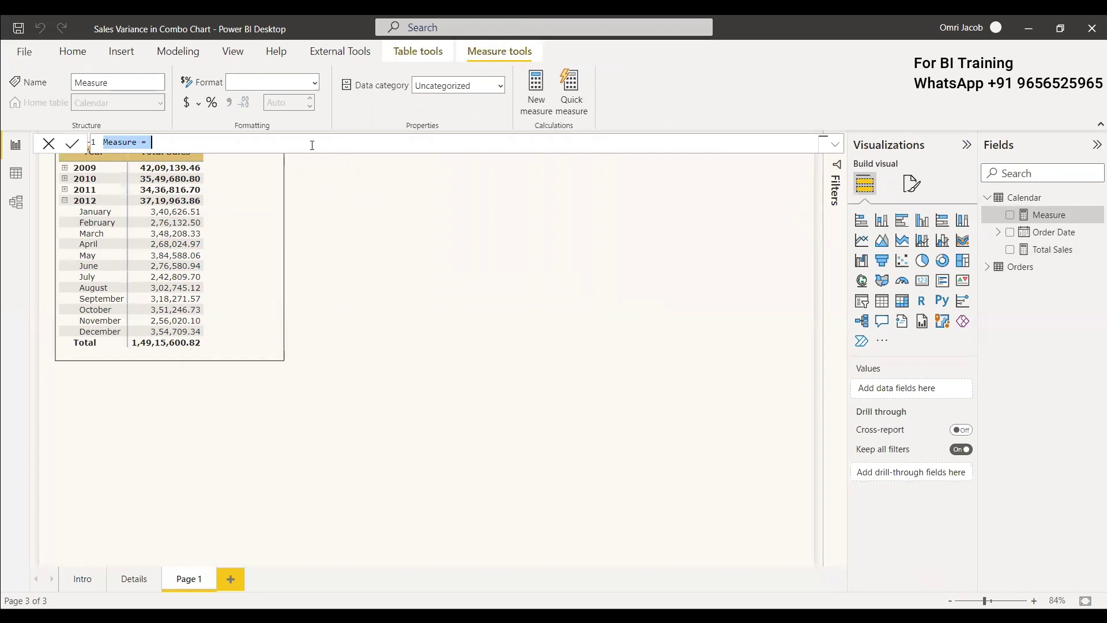
type("Previous Month Sales = CALCULATE(tot")
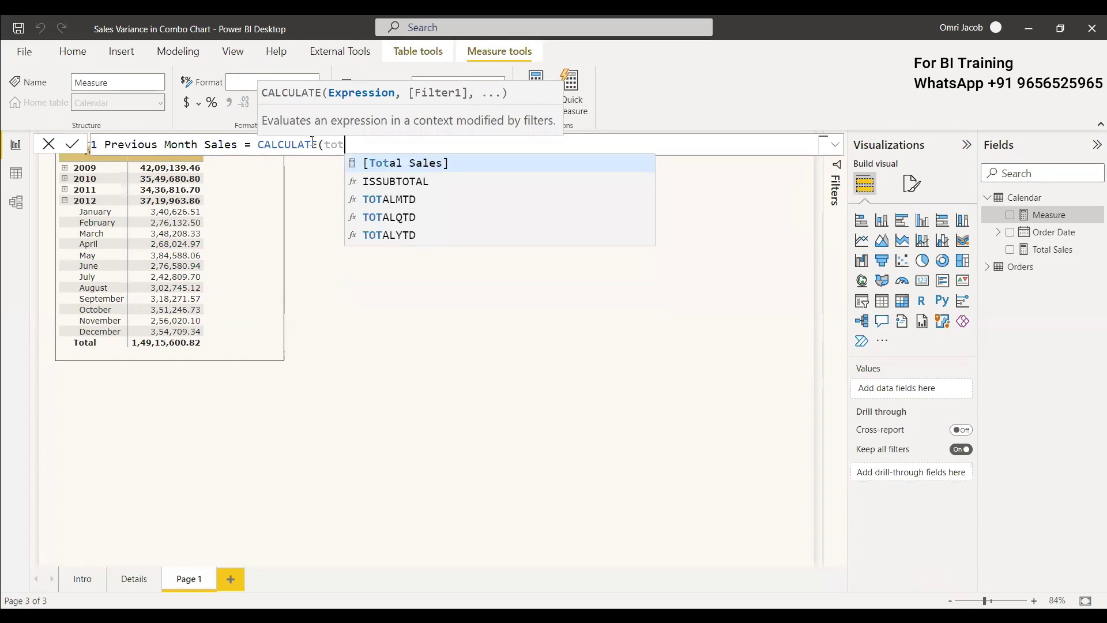
key("Tab")
type(",")
Complete it with PARALLELPERIOD('Calendar'[Order Date],-1,MONTH) and commit the Previous Month Sales measure.
key("shift+Return")
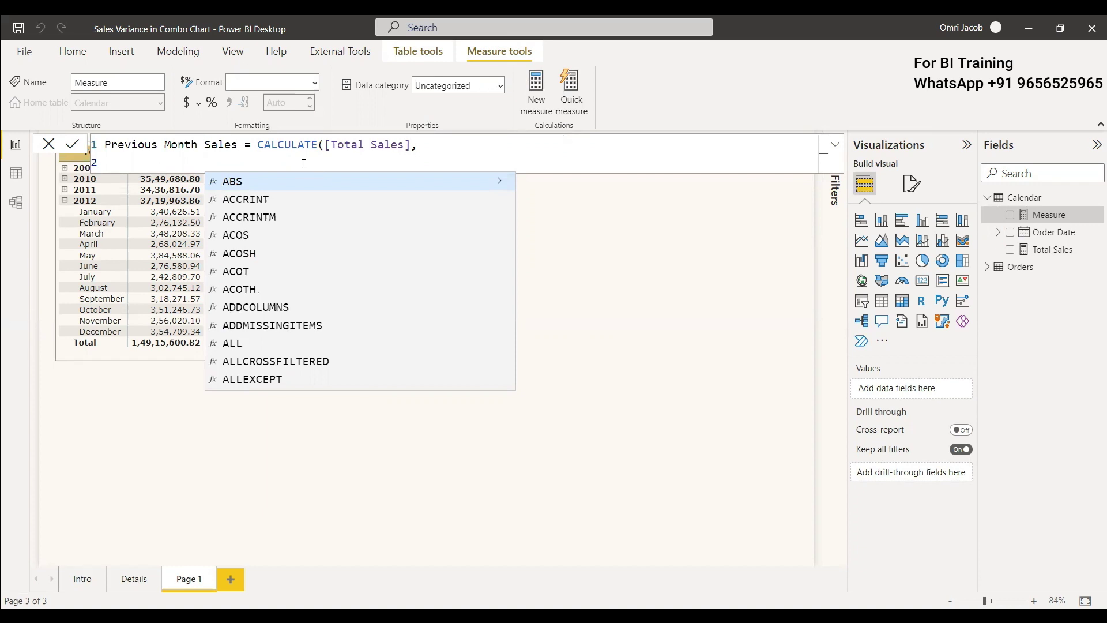
type("p")
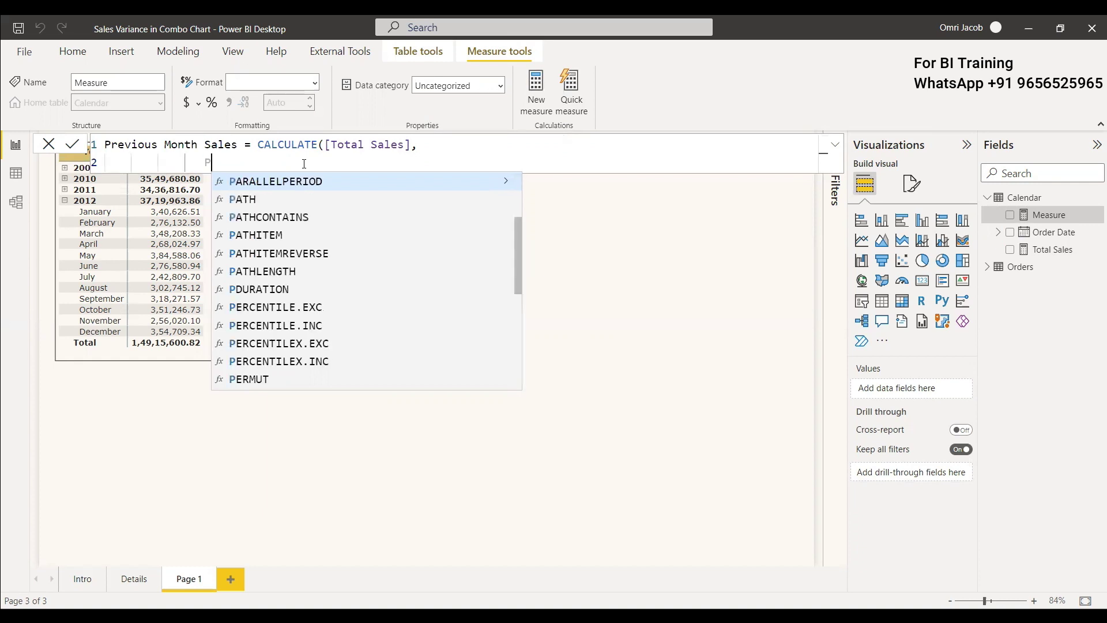
key("Tab")
type("cale")
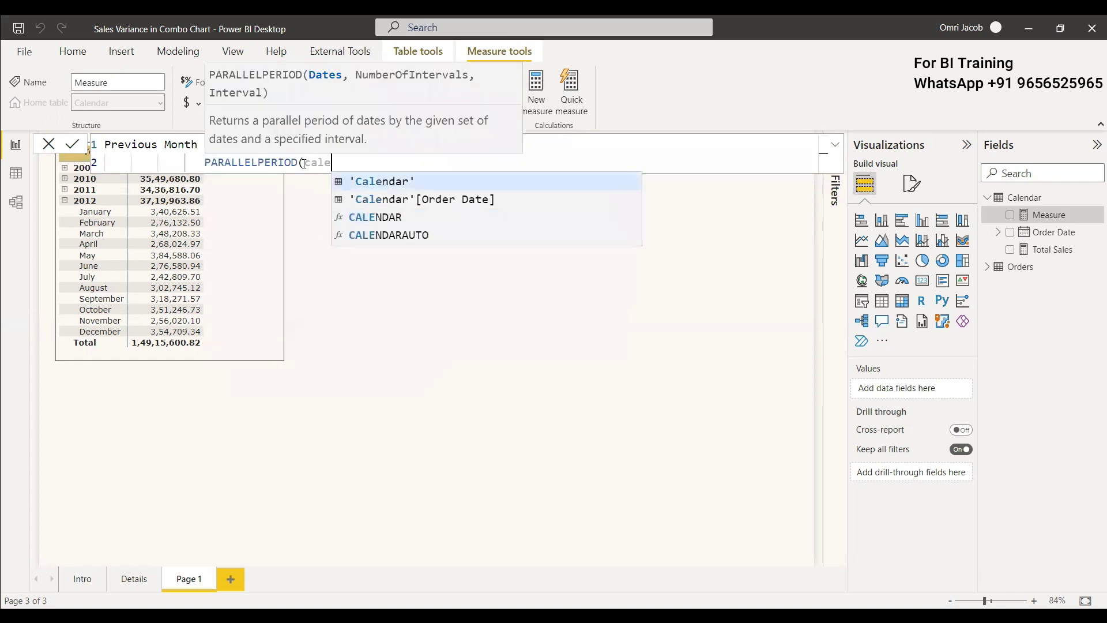
key("Down")
key("Tab")
type(",-")
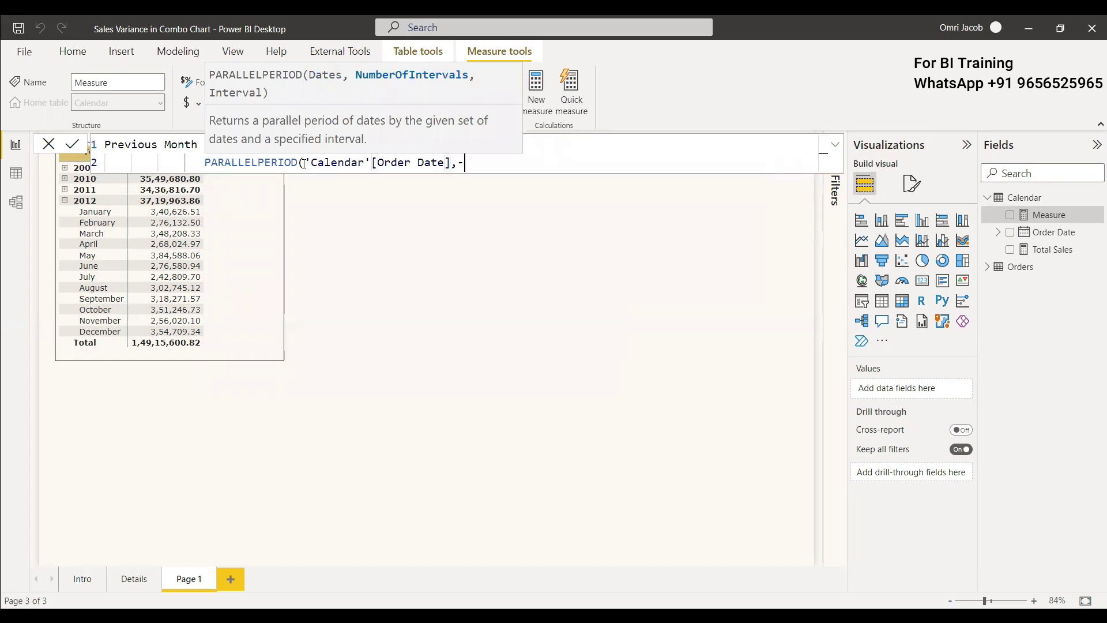
type("1,MONTH")
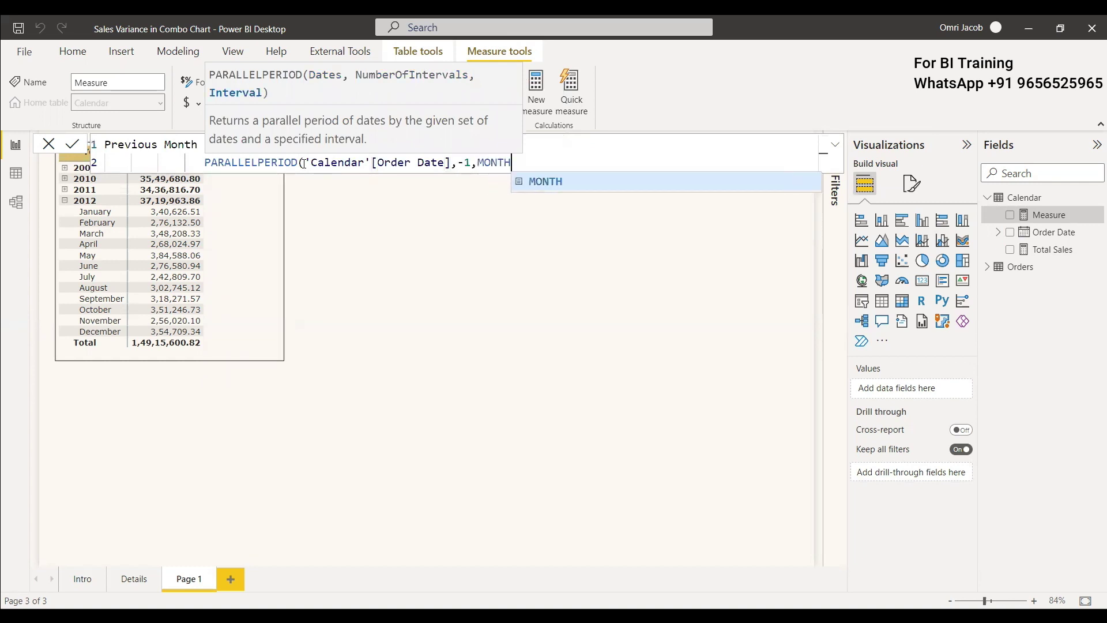
type("))")
key("Return")
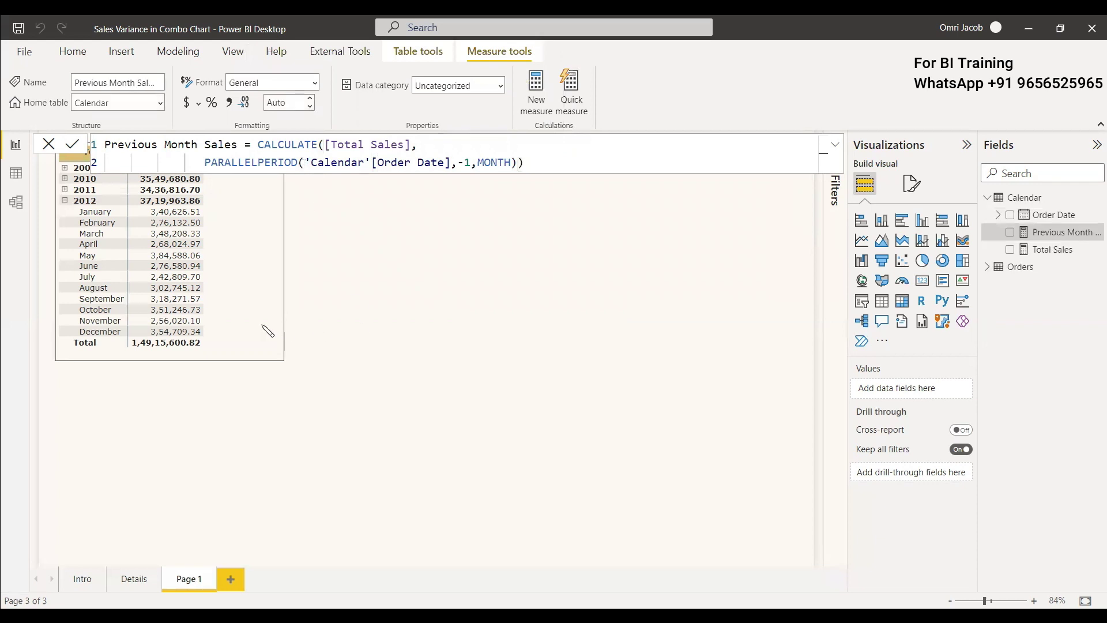
left_click(250, 305)
Widen the matrix and add a Previous Month Sales column beside Total Sales.
left_click_drag(292, 260, 383, 270)
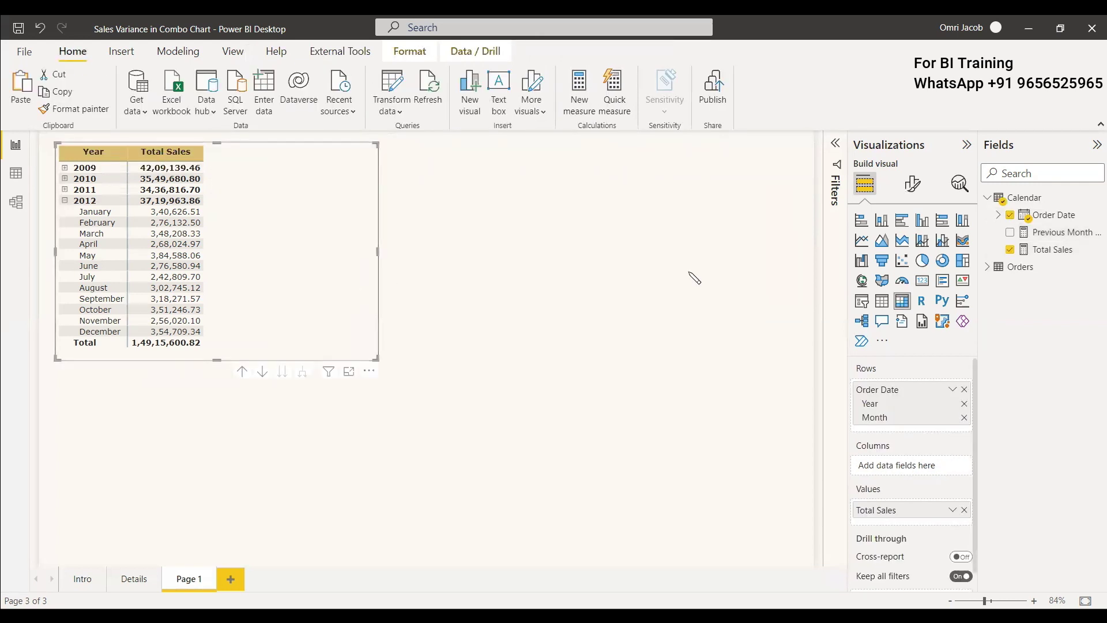
left_click(1009, 235)
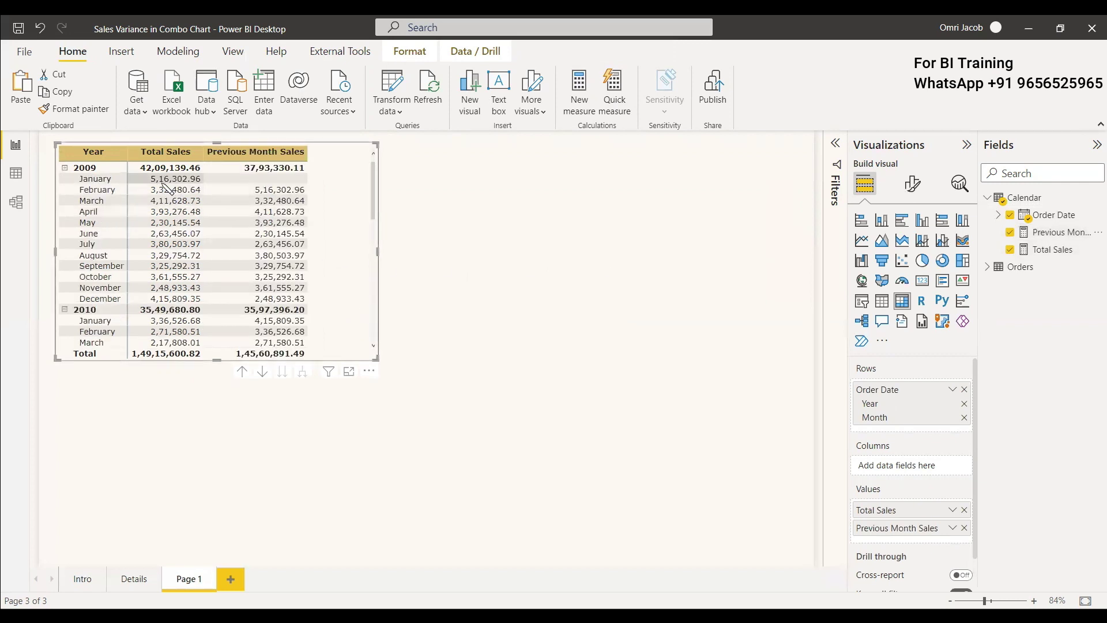
scroll(282, 299, "down", 10)
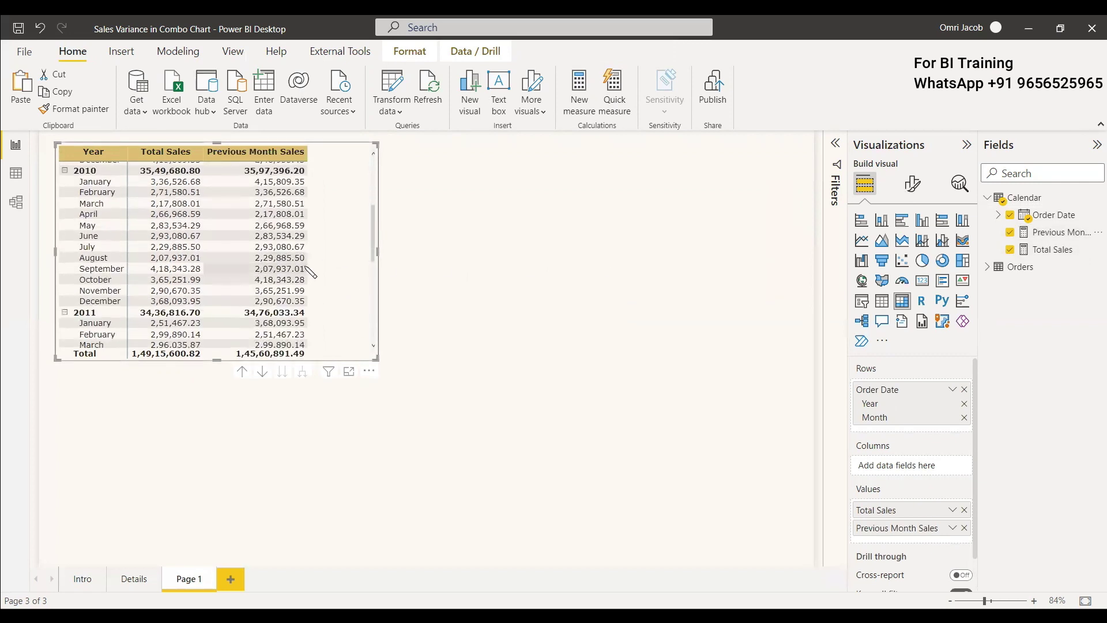
scroll(309, 282, "down", 3)
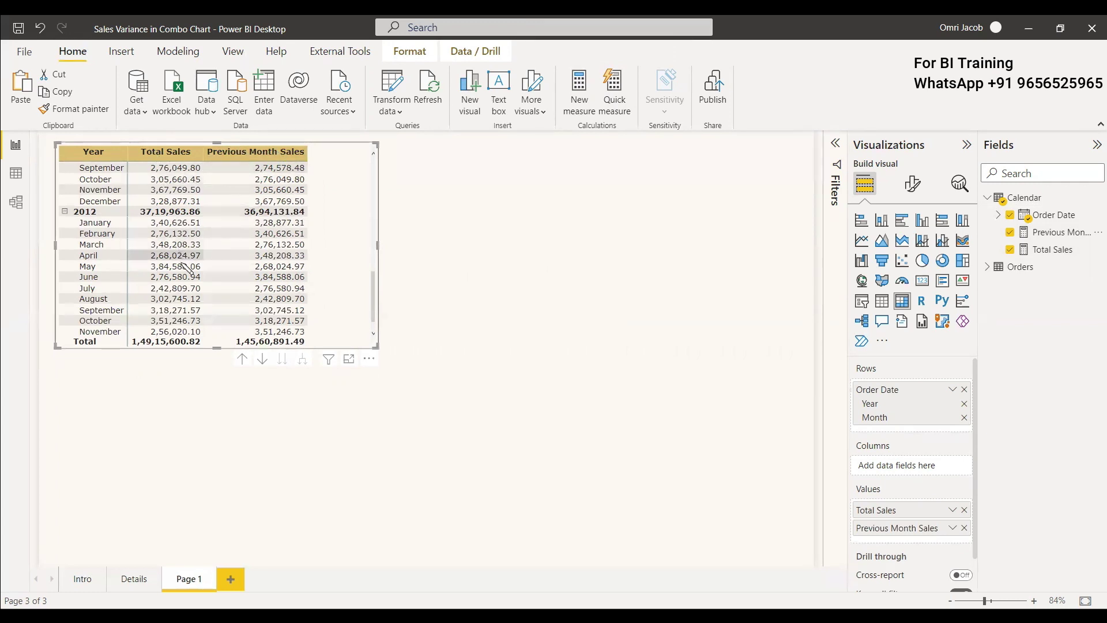
Create a Variance measure '[Total Sales] = [Previous Month Sales]', then delete the mistaken second equals sign.
right_click(1015, 203)
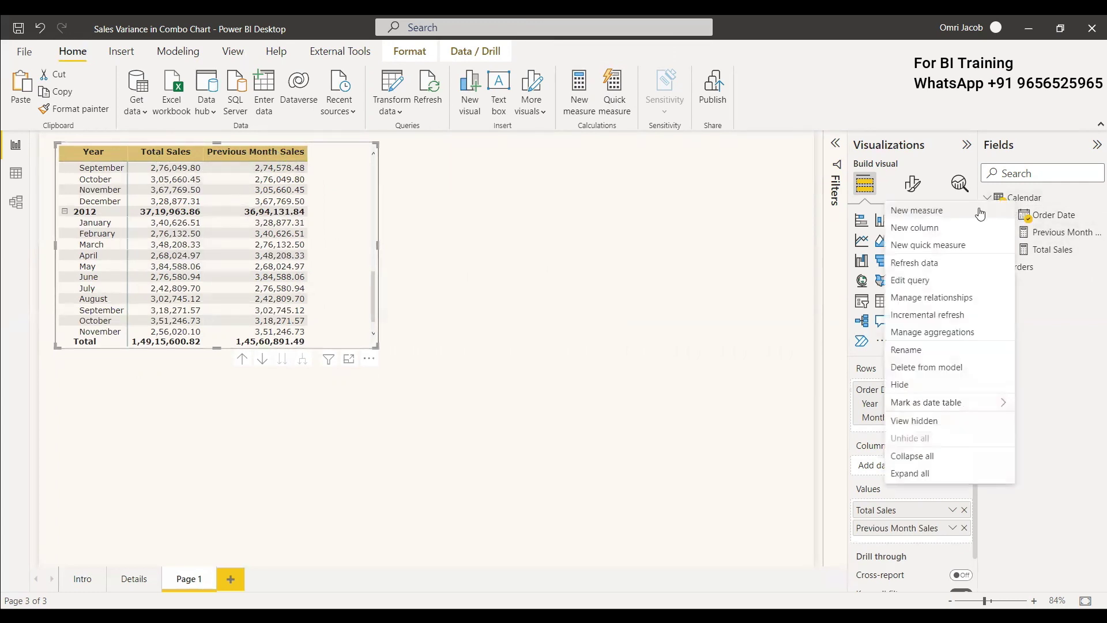
left_click(980, 213)
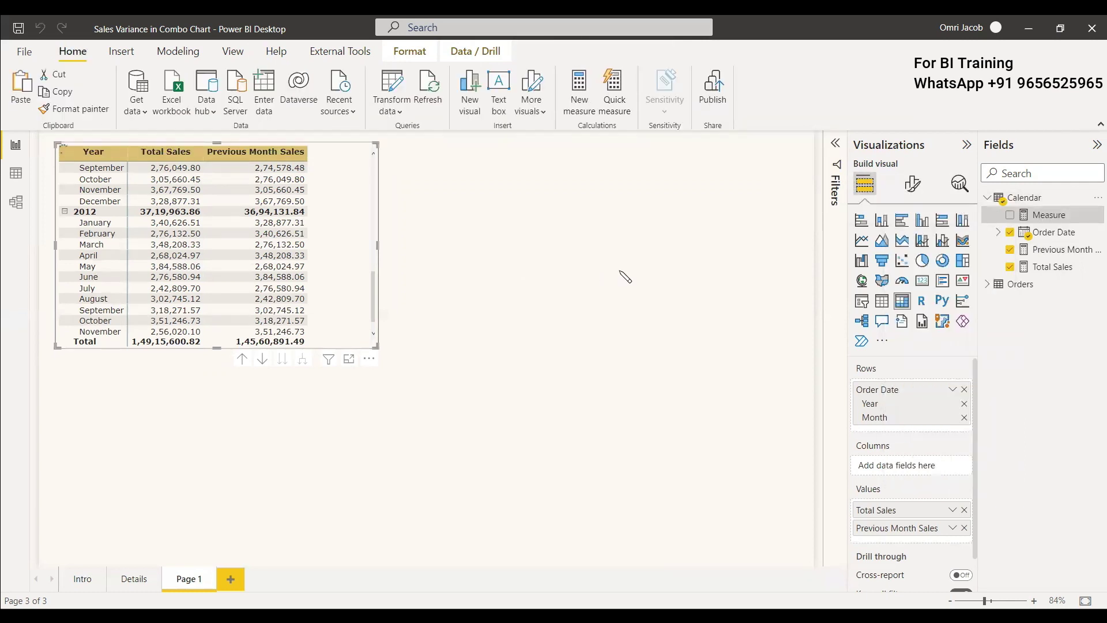
type("Variance = ")
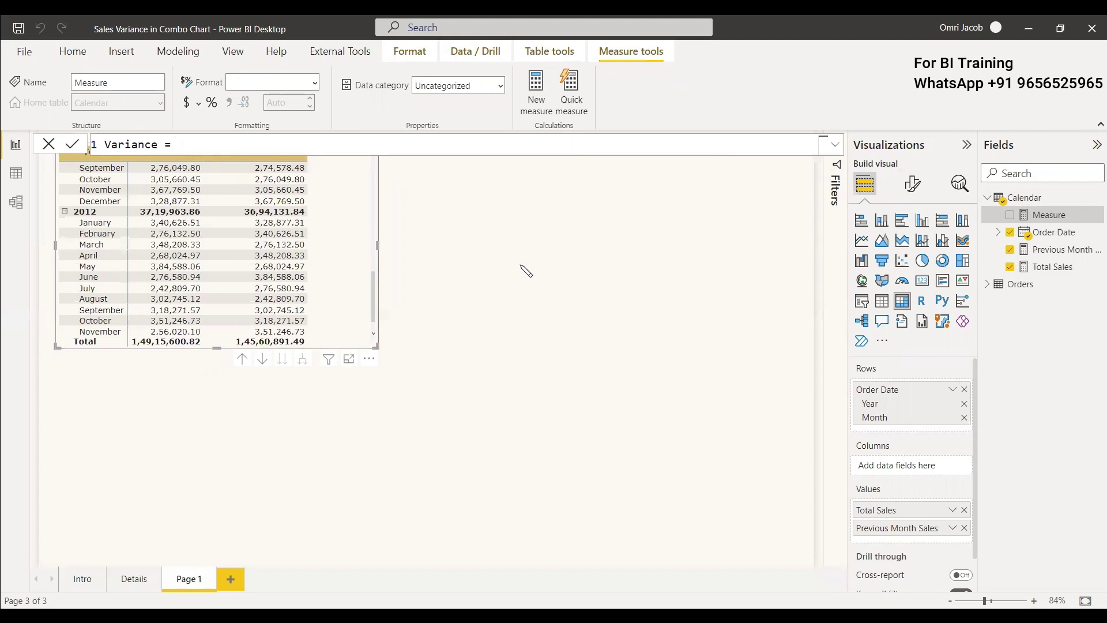
type("[Total Sales] =")
type(" [Previous Month Sales]")
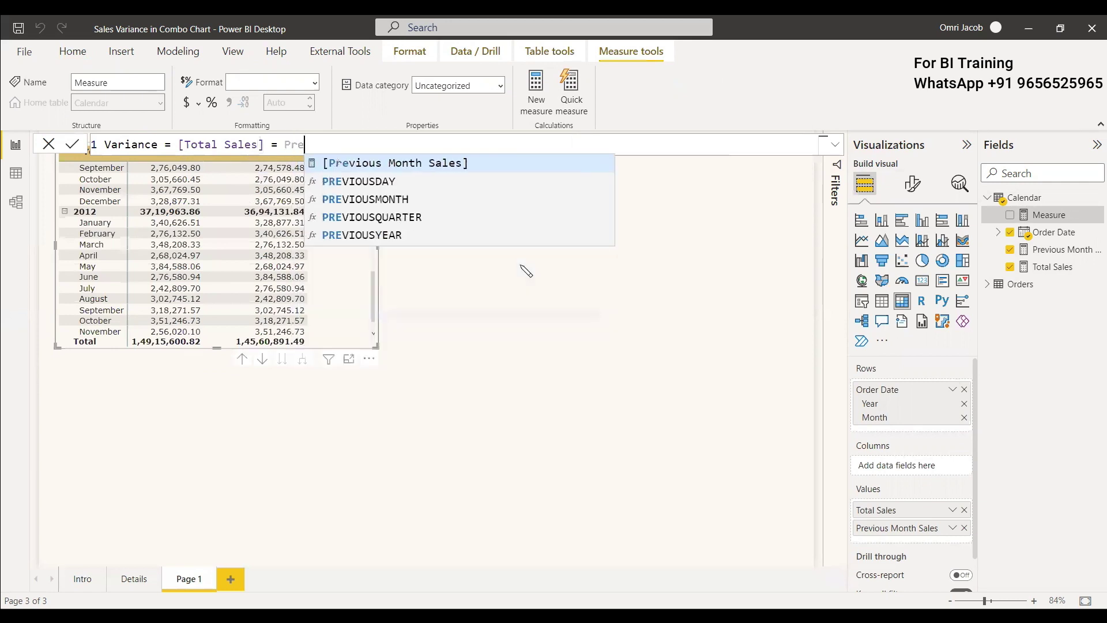
key("Return")
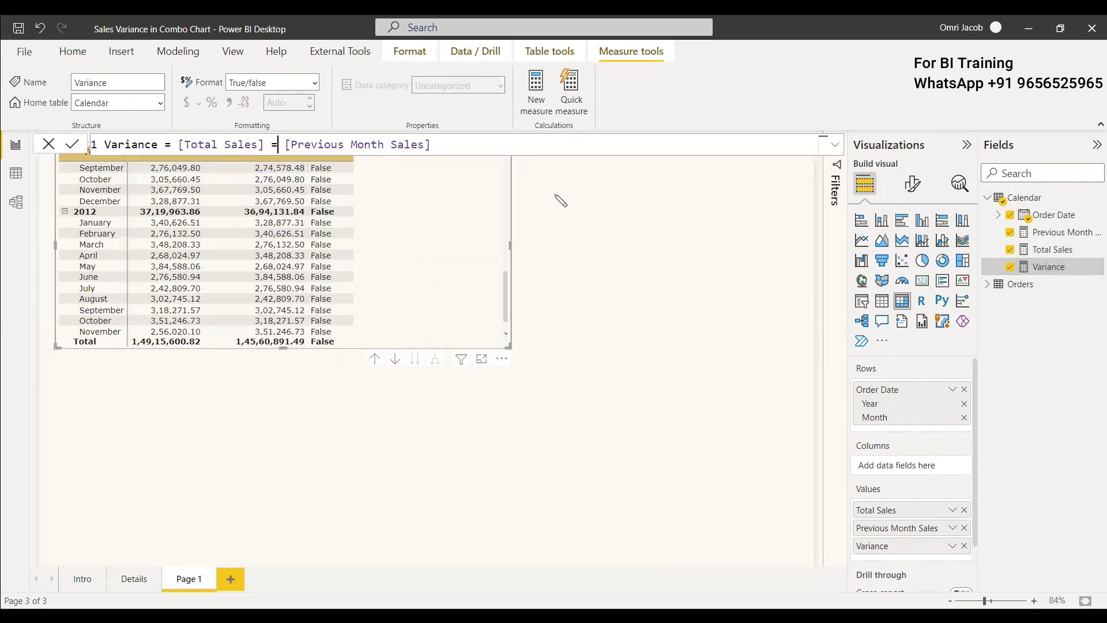
key("BackSpace")
Make Variance [Total Sales] - [Previous Month Sales], sort the matrix, and rename Total Sales to Current Month Sales.
type("-")
key("Return")
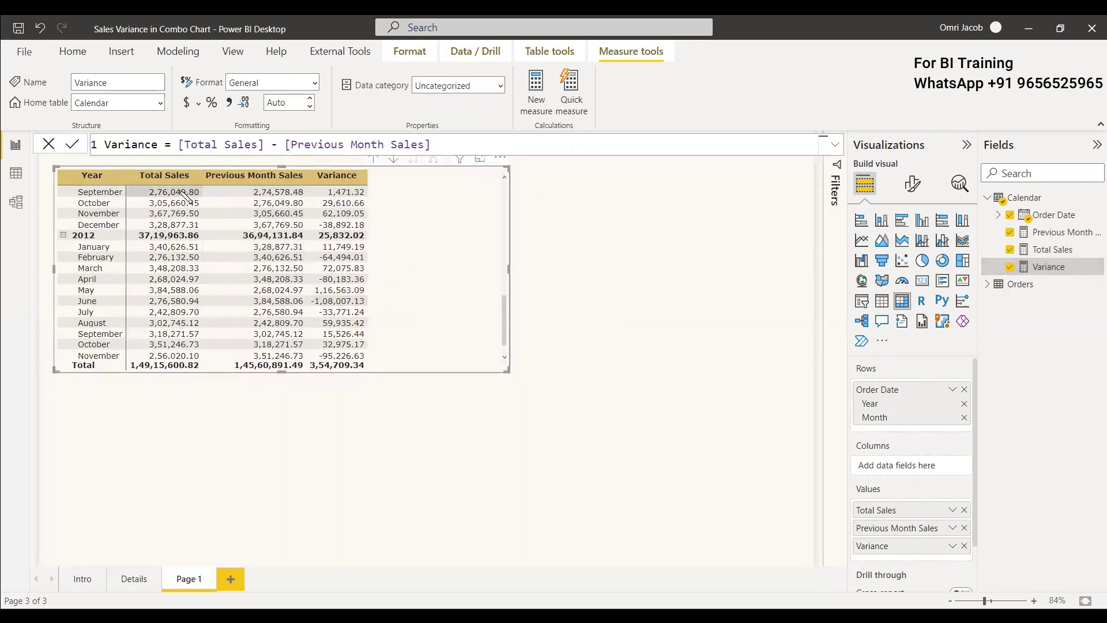
left_click(164, 175)
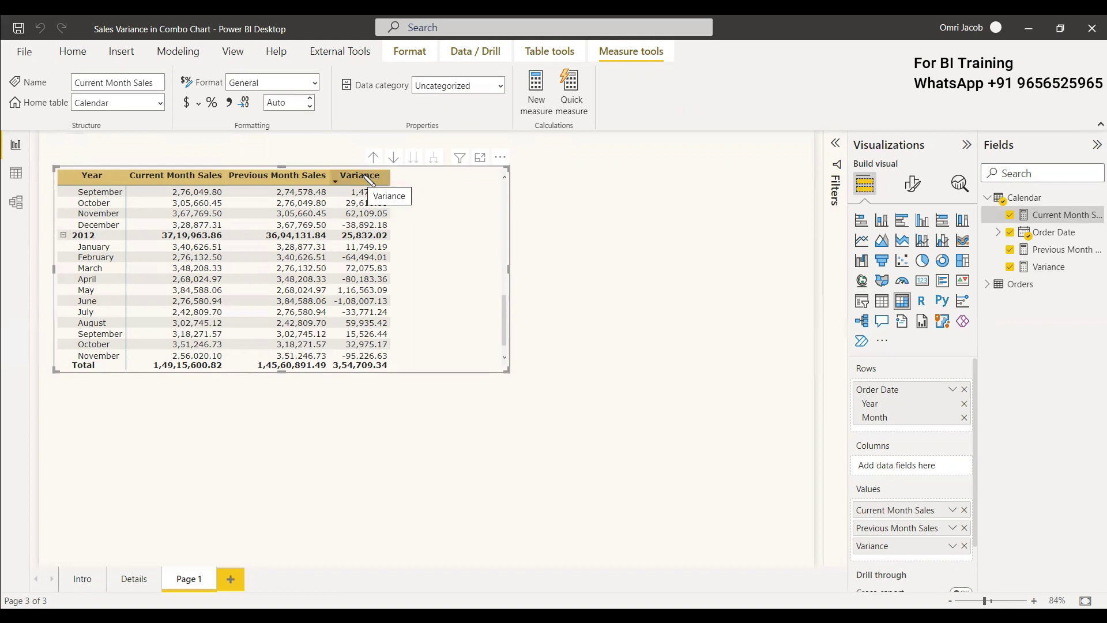
left_click(369, 236)
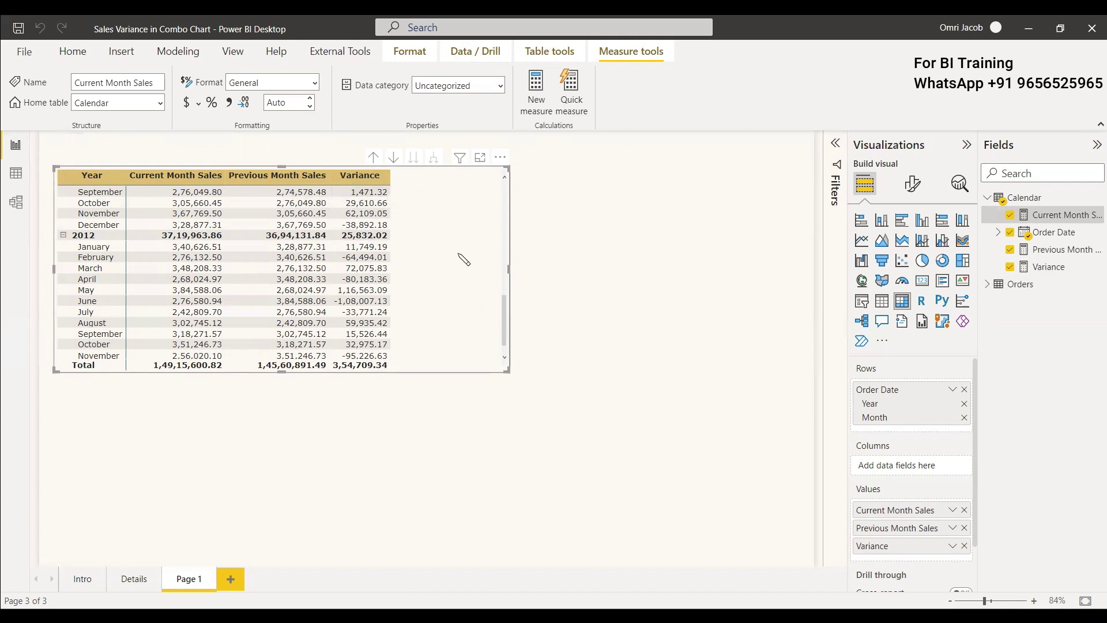
right_click(1029, 199)
Create Variance Sales % = DIVIDE([Variance],[Previous Month Sales],0) and add it to the matrix.
left_click(974, 213)
type("Variance Sales % = ")
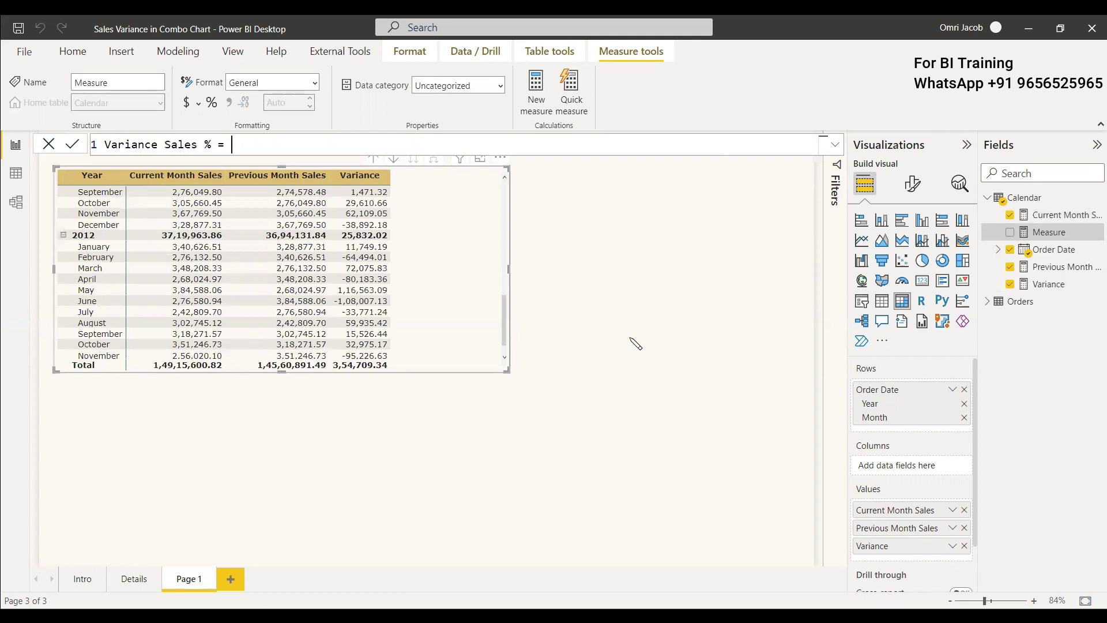
type("div")
key("Tab")
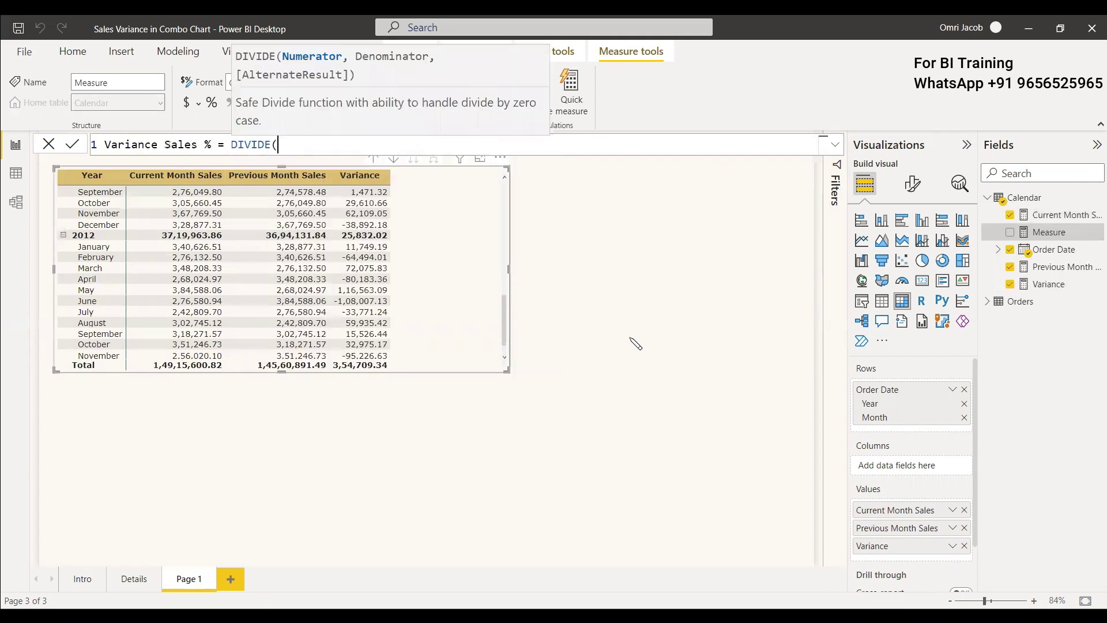
type("var")
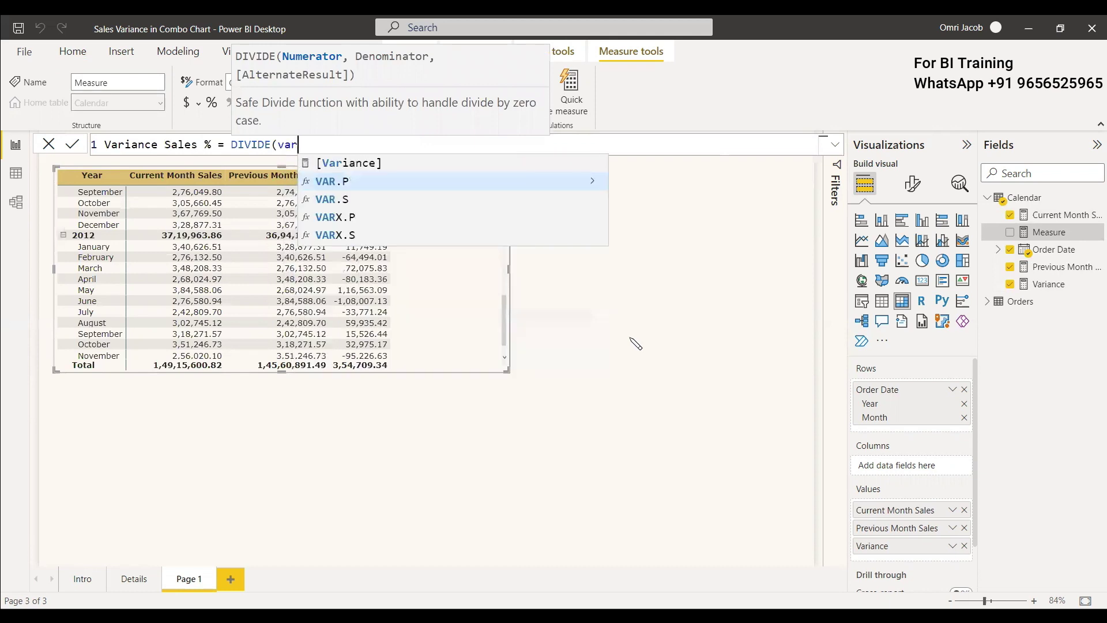
key("Tab")
type(",pre")
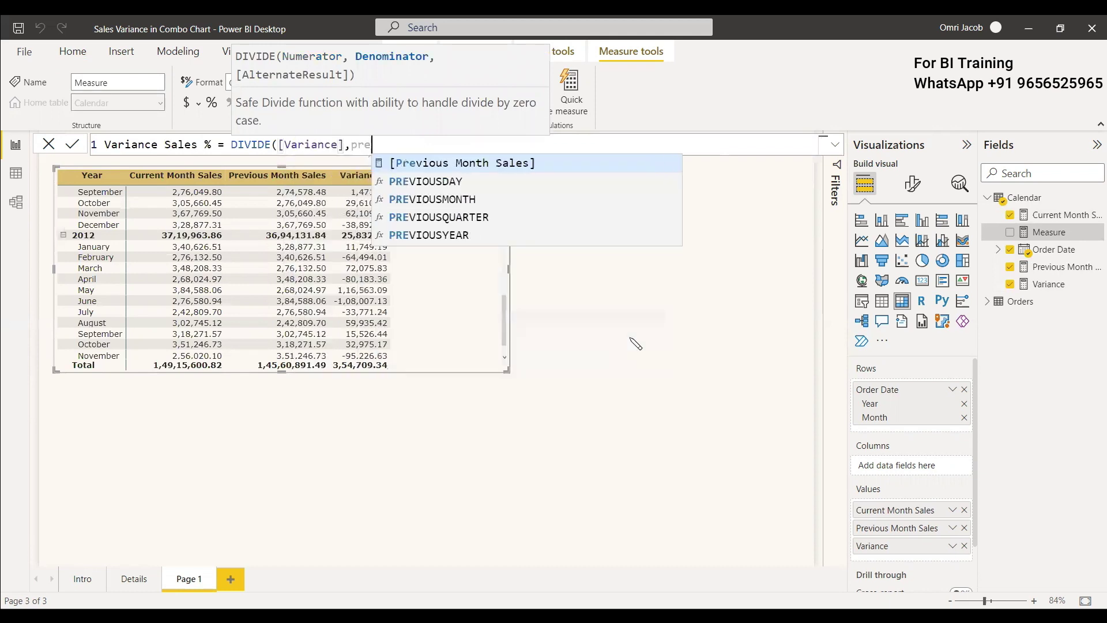
key("Tab")
type(",0")
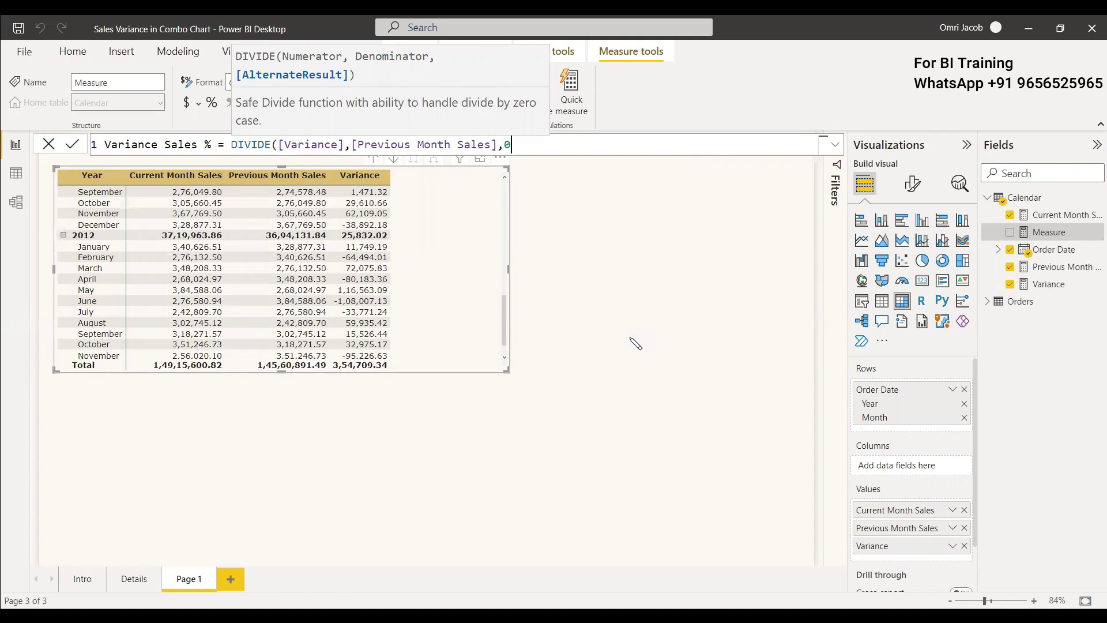
type(")")
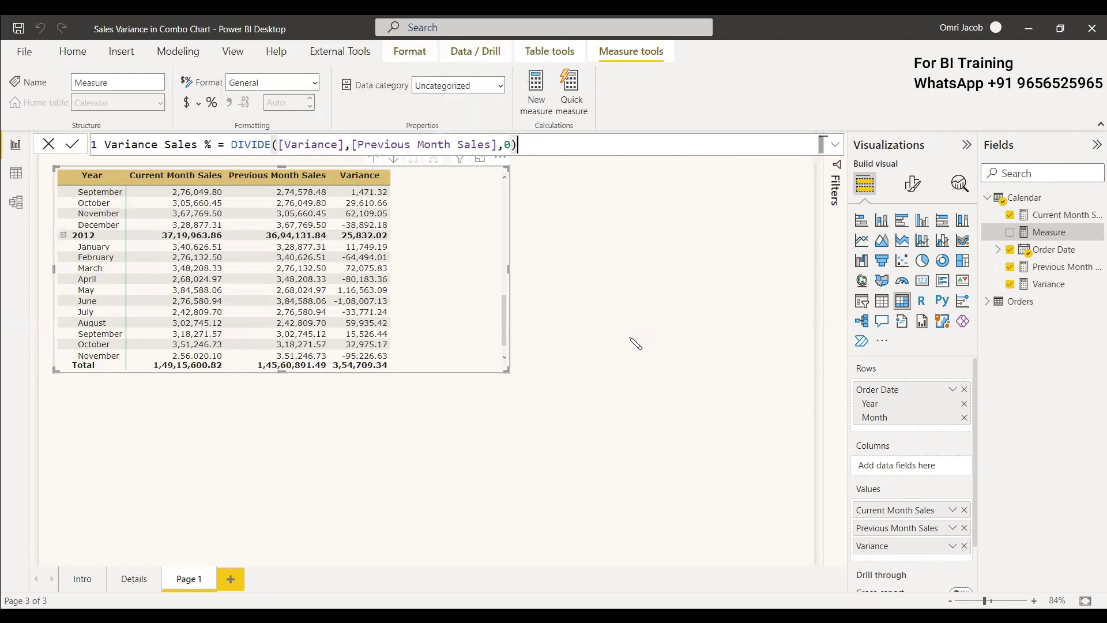
key("Return")
left_click(988, 283)
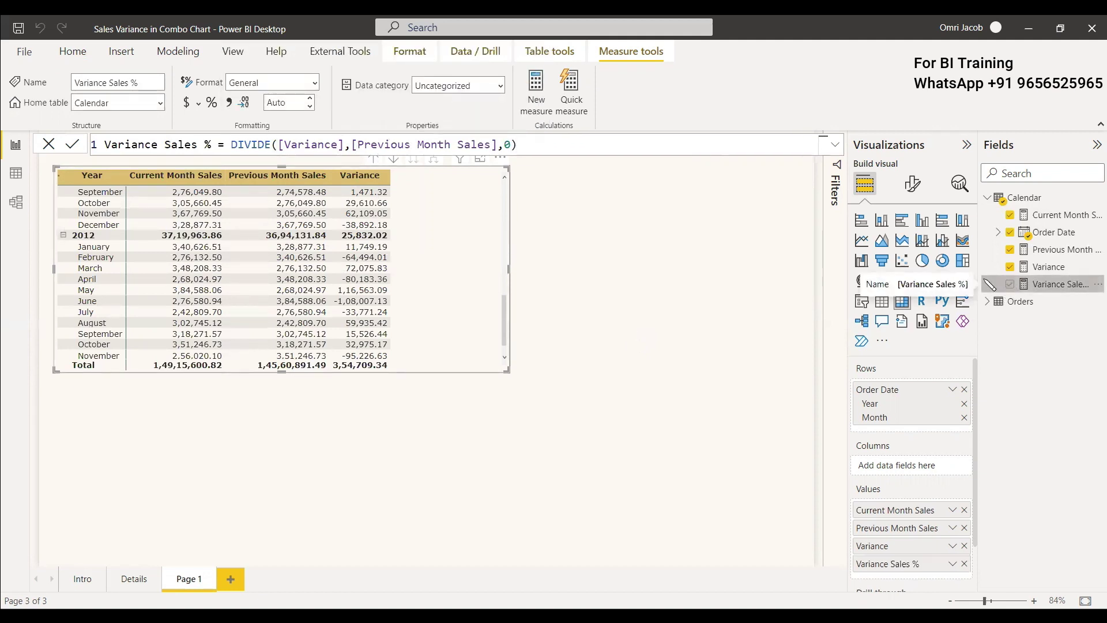
Format Variance Sales % as a percentage with 2 decimal places.
left_click(212, 104)
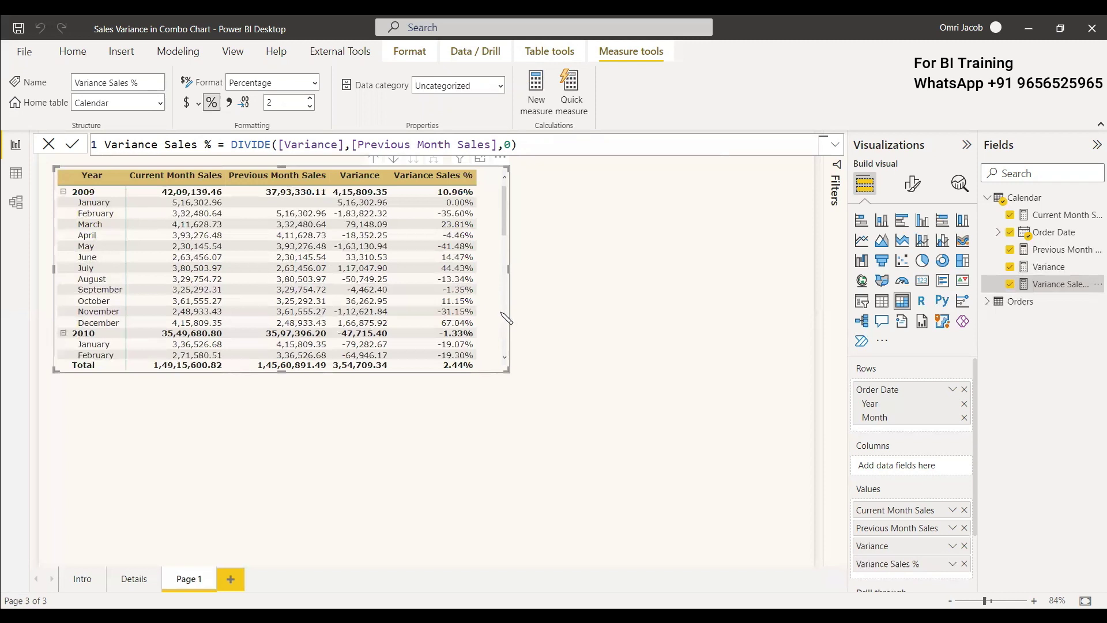
scroll(458, 299, "down", 1)
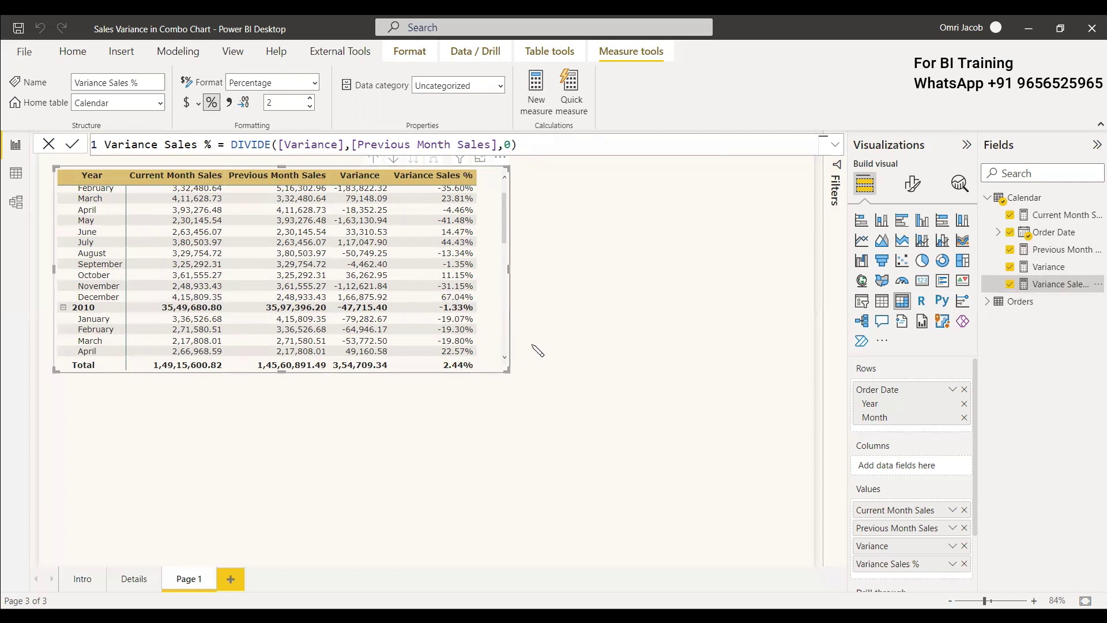
left_click(50, 147)
left_click(650, 345)
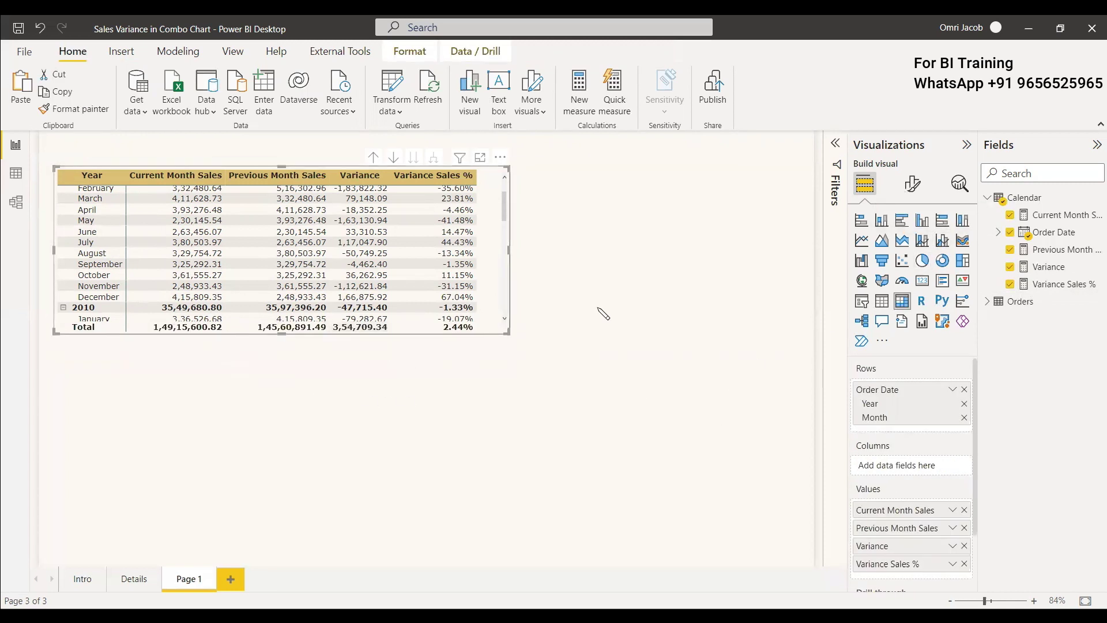
Add a wide line and clustered column chart with only Order Date's Month on the X-axis.
left_click(603, 313)
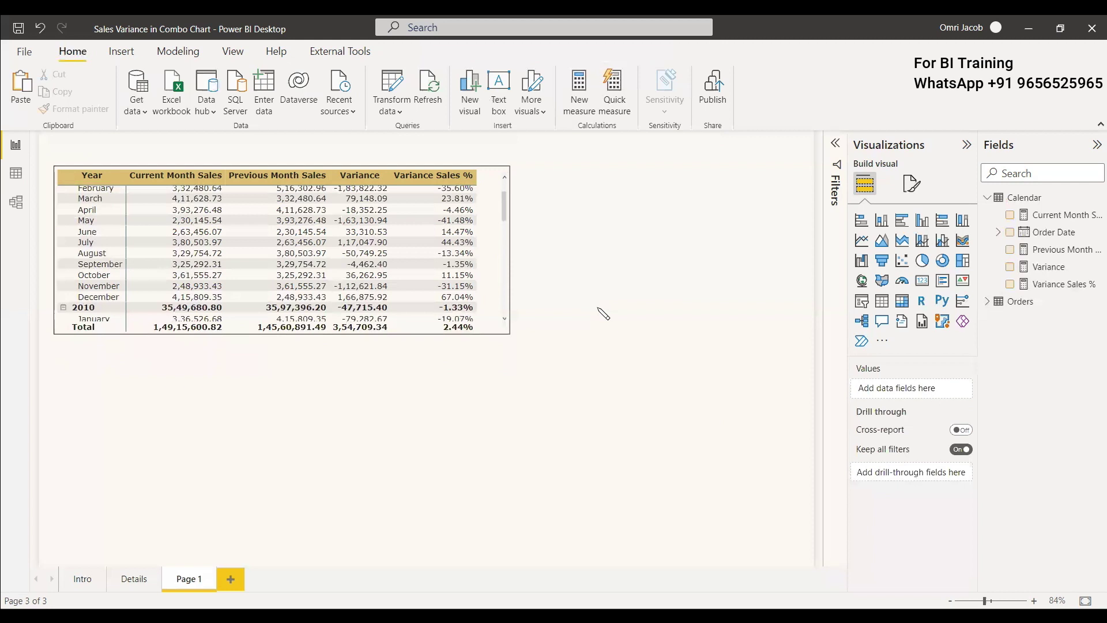
left_click(944, 245)
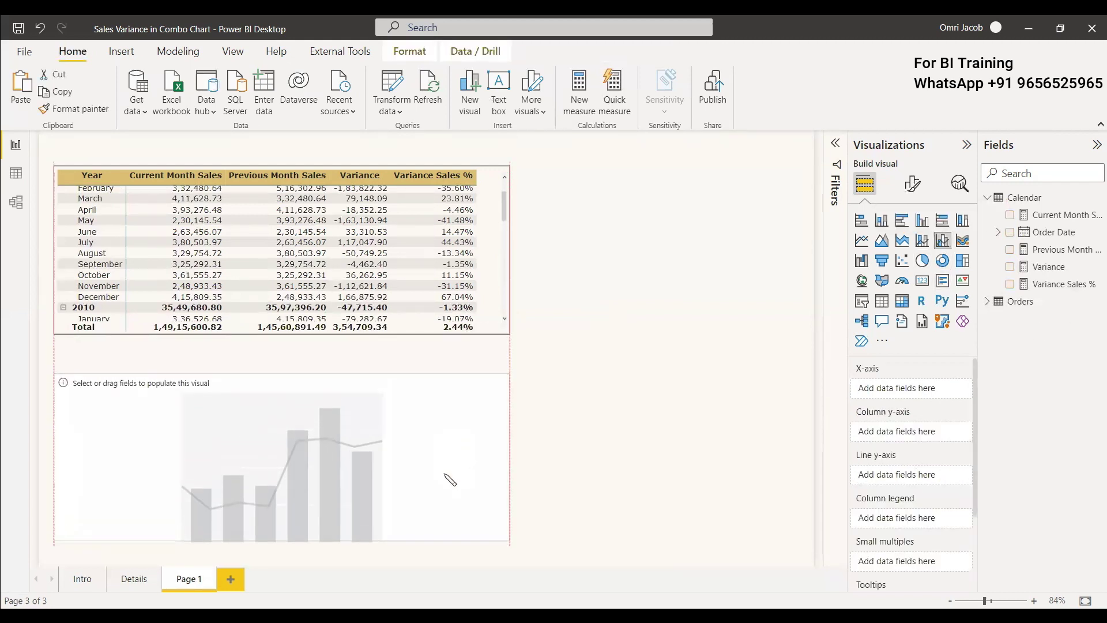
left_click_drag(510, 483, 795, 484)
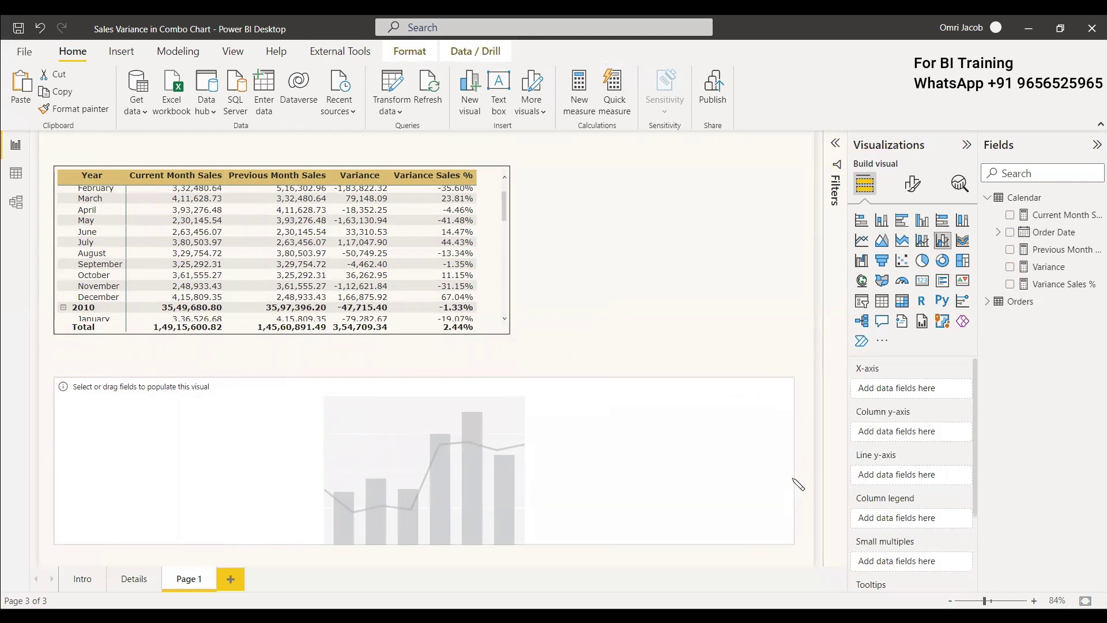
left_click(1009, 233)
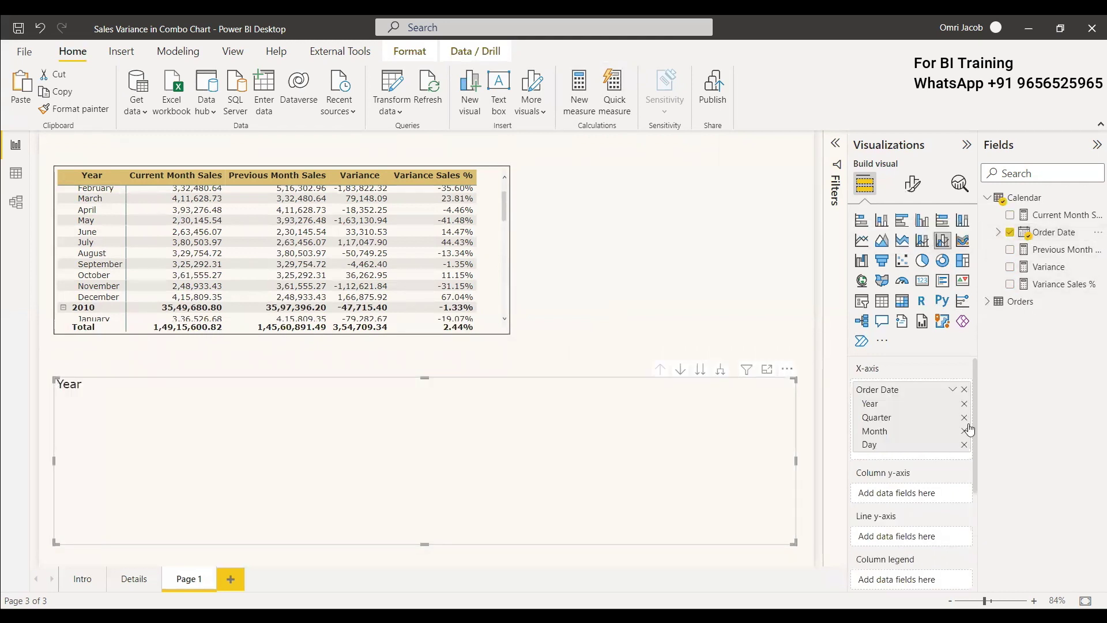
left_click(964, 404)
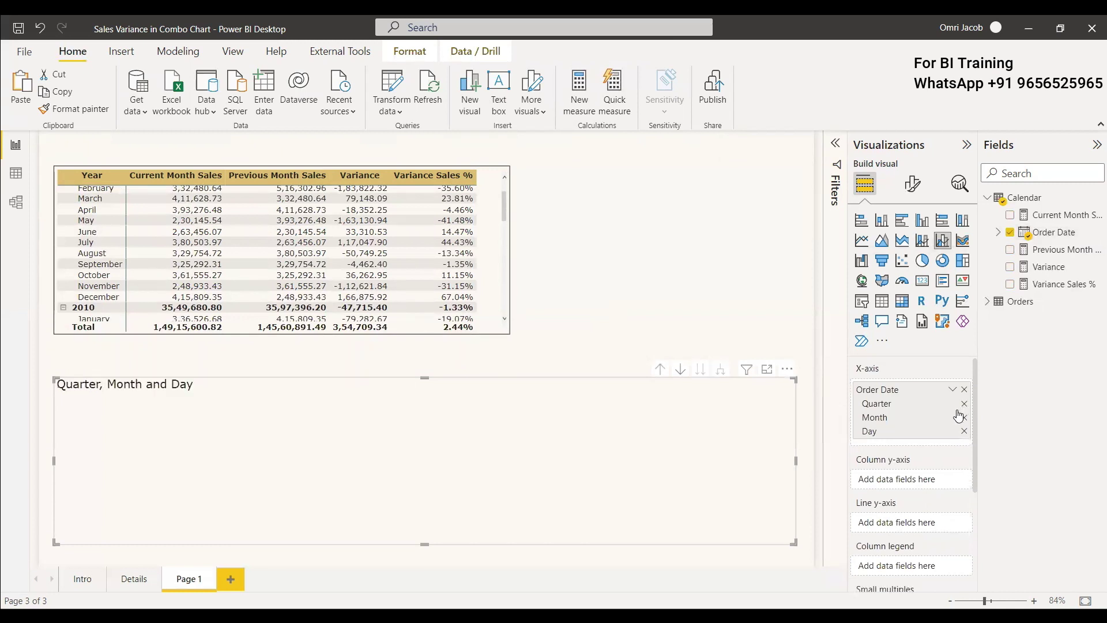
left_click(963, 410)
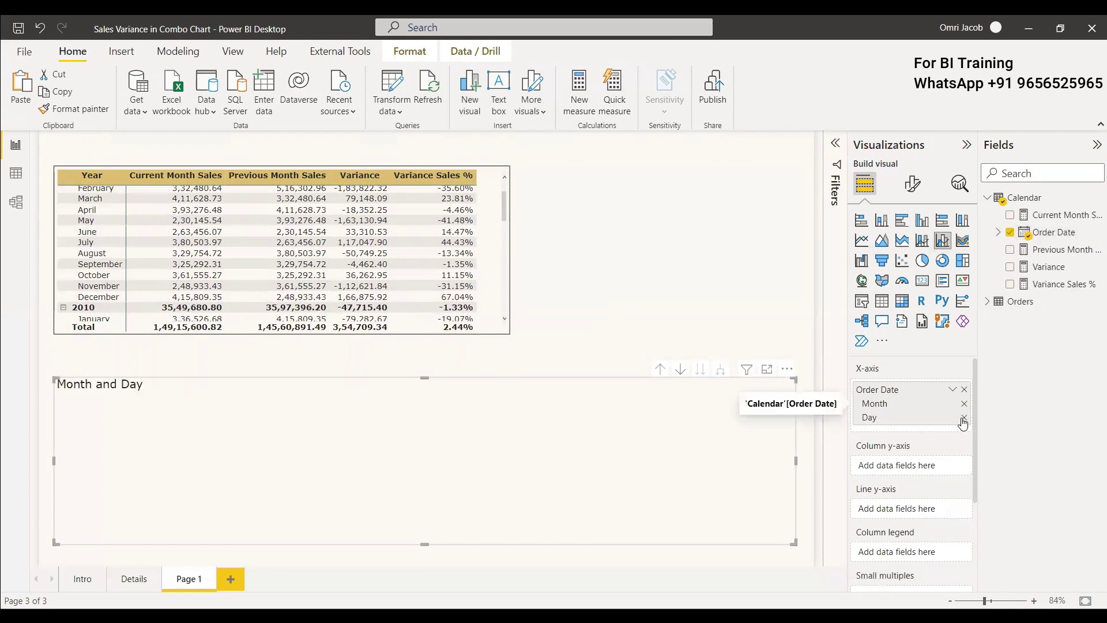
left_click(964, 417)
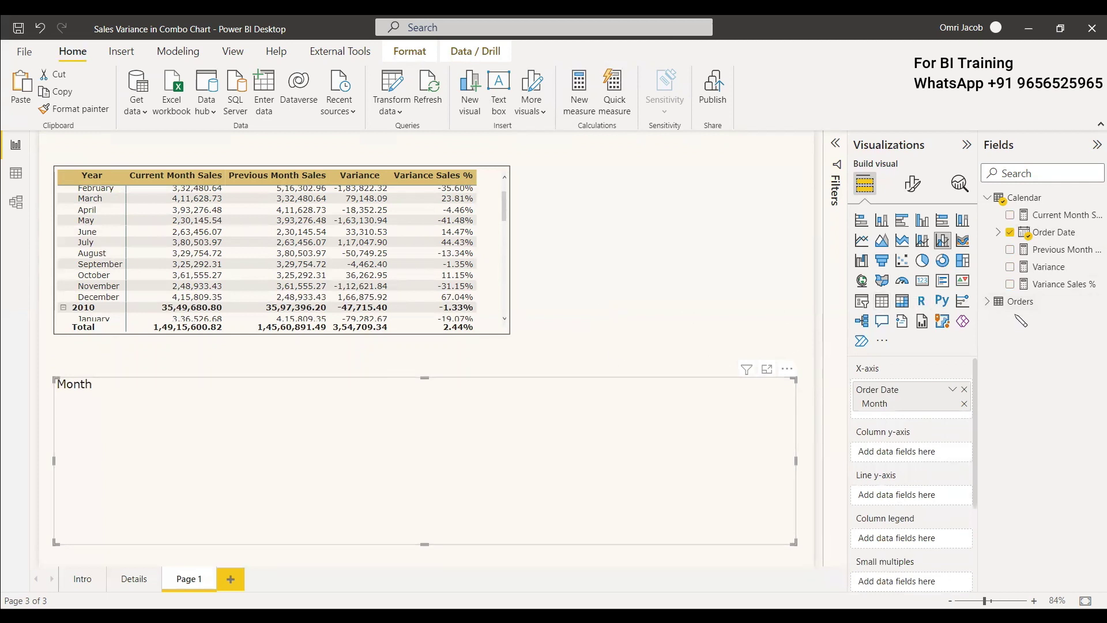
Plot Current and Previous Month Sales as combo chart columns and Variance Sales % as its line.
left_click(1010, 214)
left_click(1010, 249)
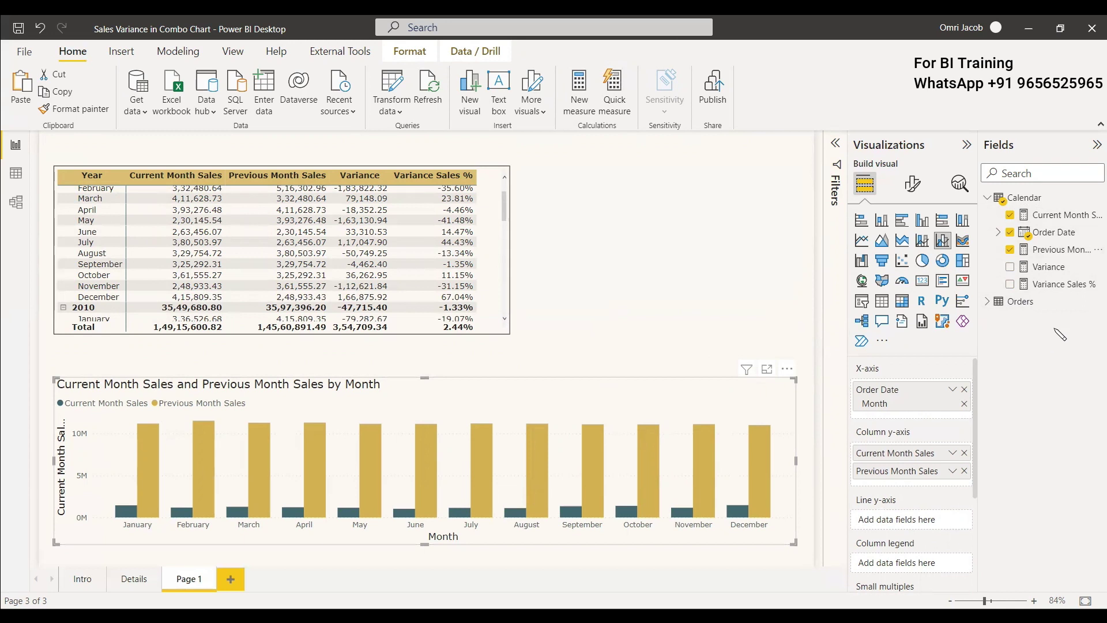
left_click_drag(1036, 288, 936, 410)
left_click_drag(890, 521, 891, 520)
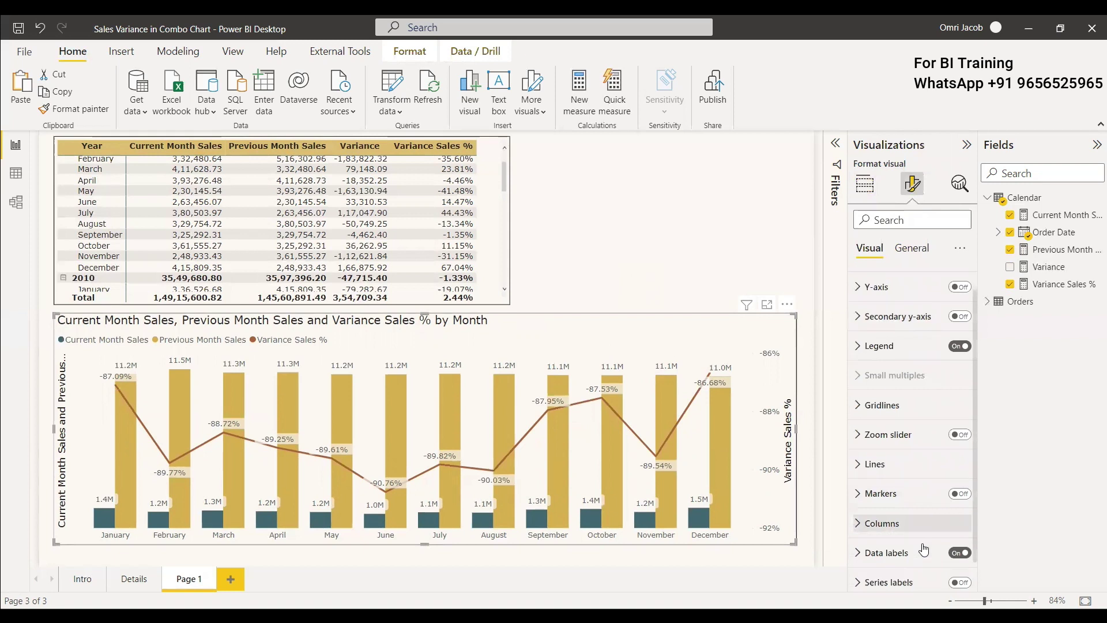
scroll(924, 549, "down", 1)
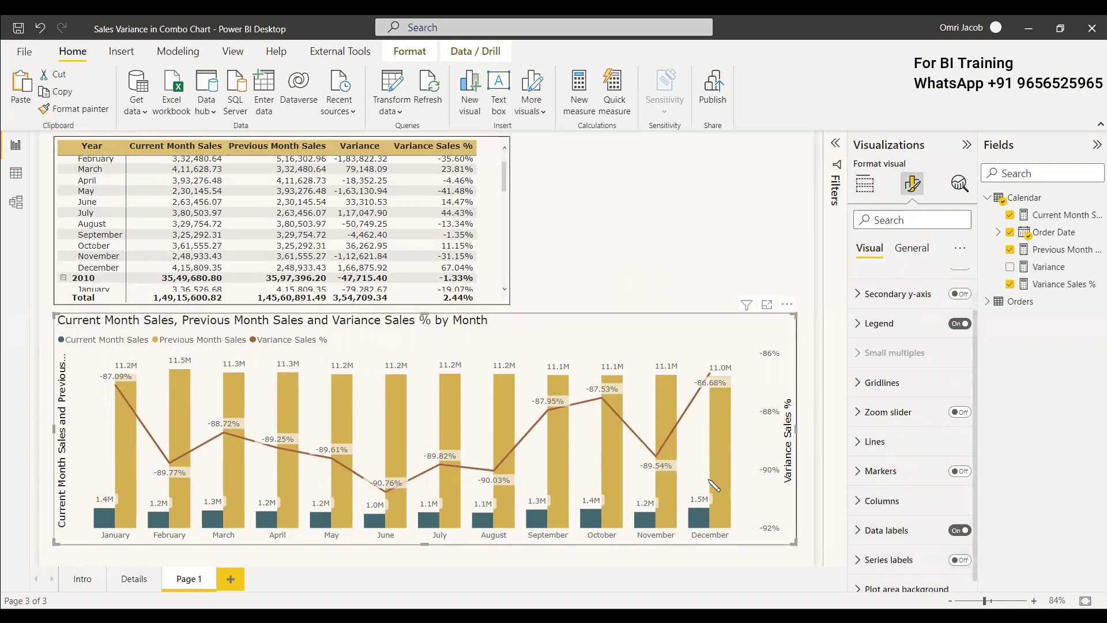
left_click(864, 184)
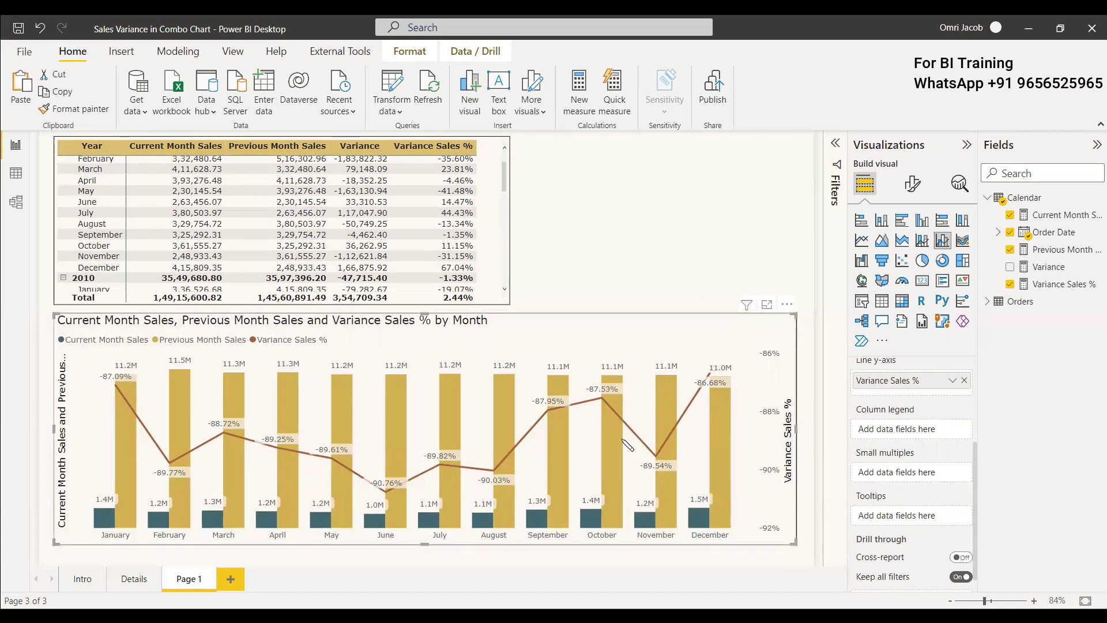
left_click(759, 268)
Add a slicer on Order Date that filters by Year.
left_click(861, 300)
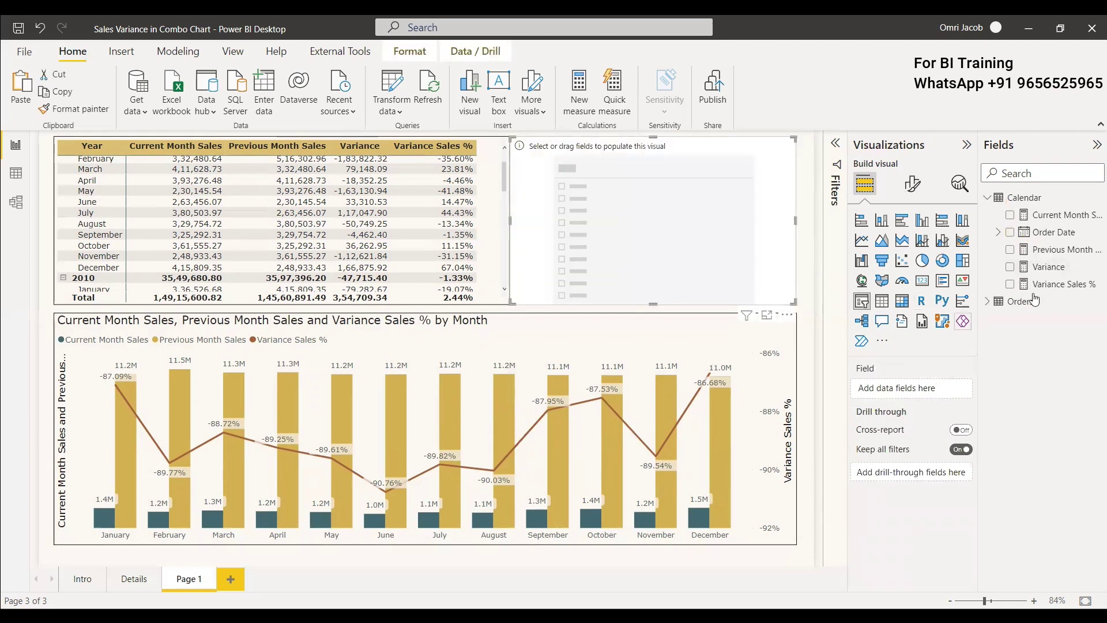
left_click(1011, 234)
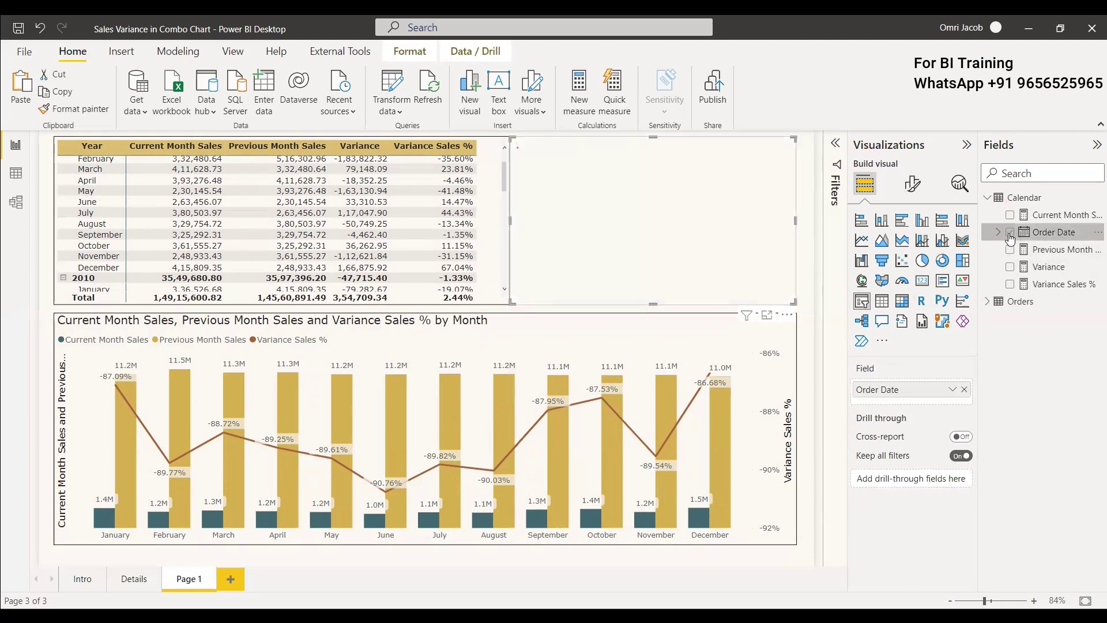
left_click(952, 390)
left_click(989, 483)
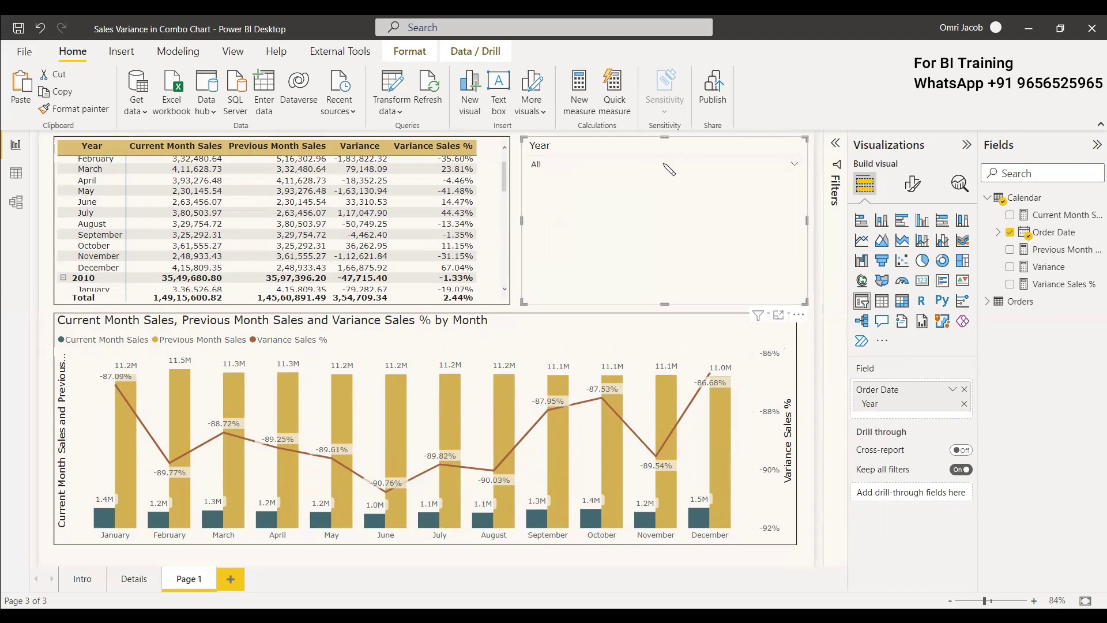
Pick 2010 in the Year slicer and check the combo chart's fields.
left_click(782, 283)
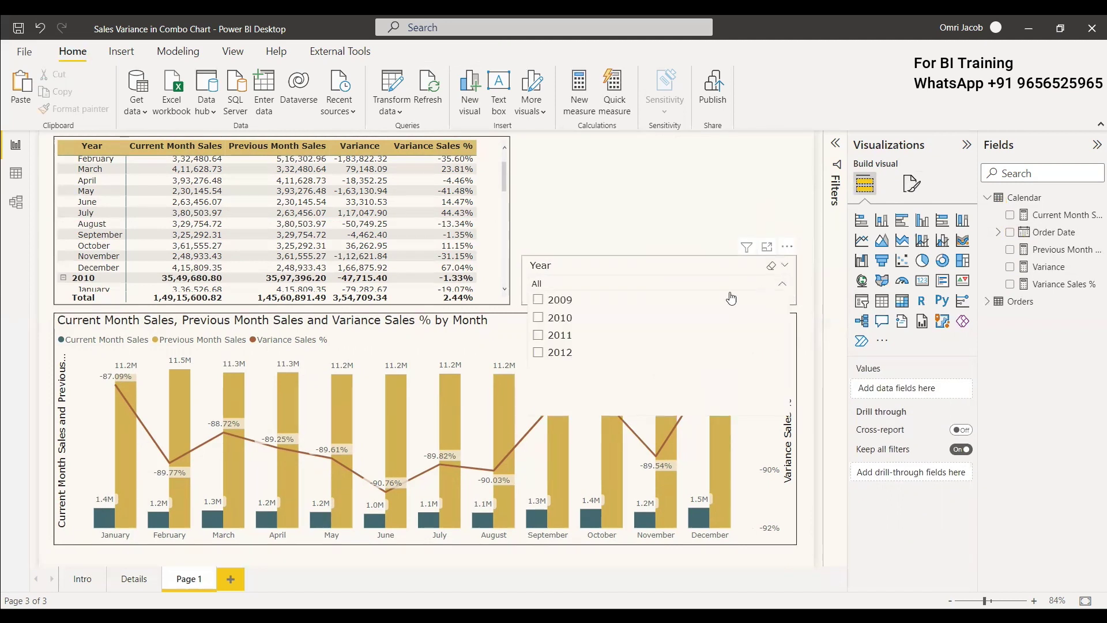
left_click(537, 317)
left_click(637, 211)
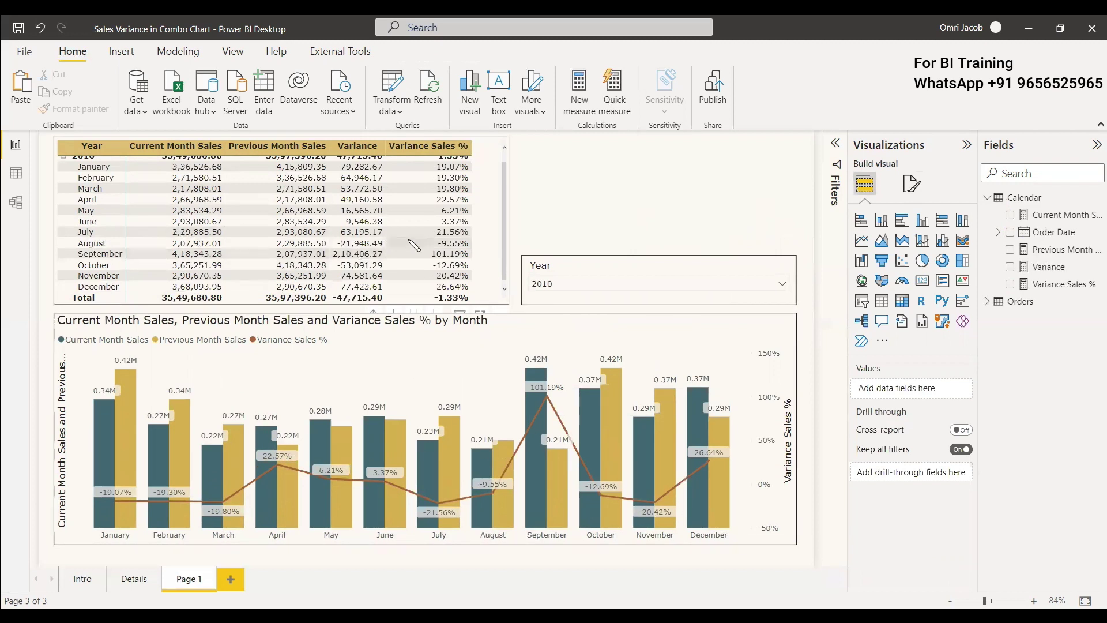
scroll(380, 254, "up", 1)
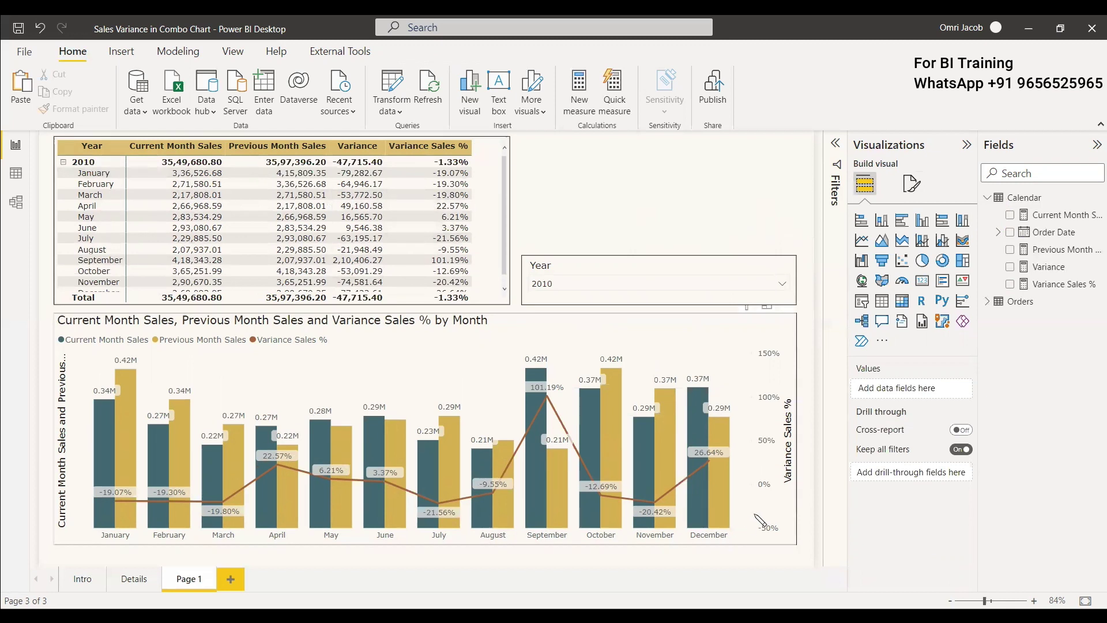
left_click(422, 315)
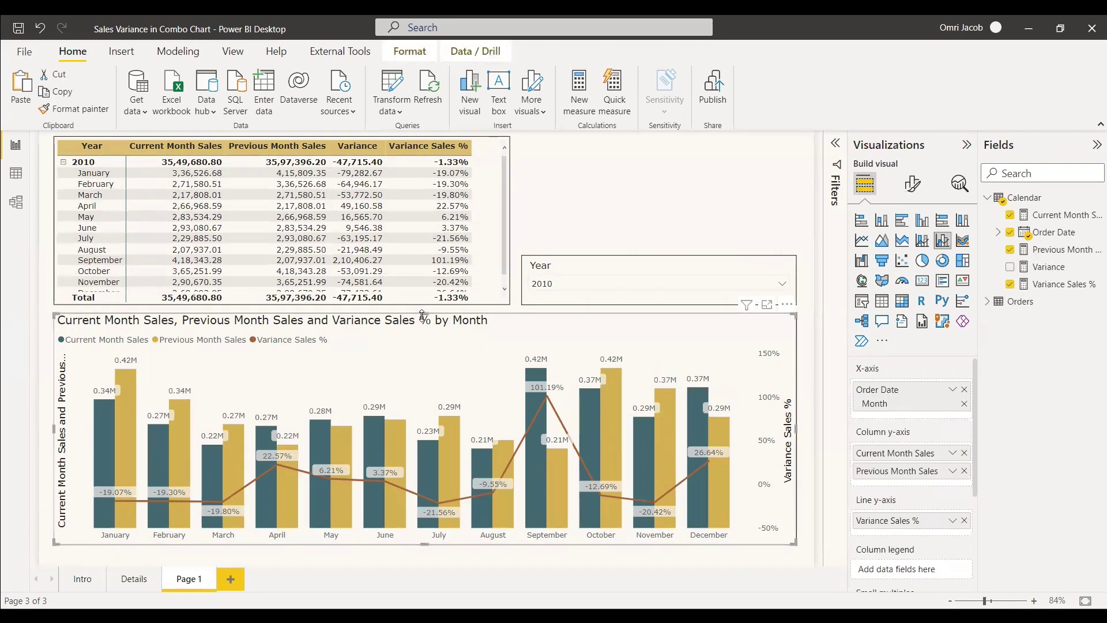